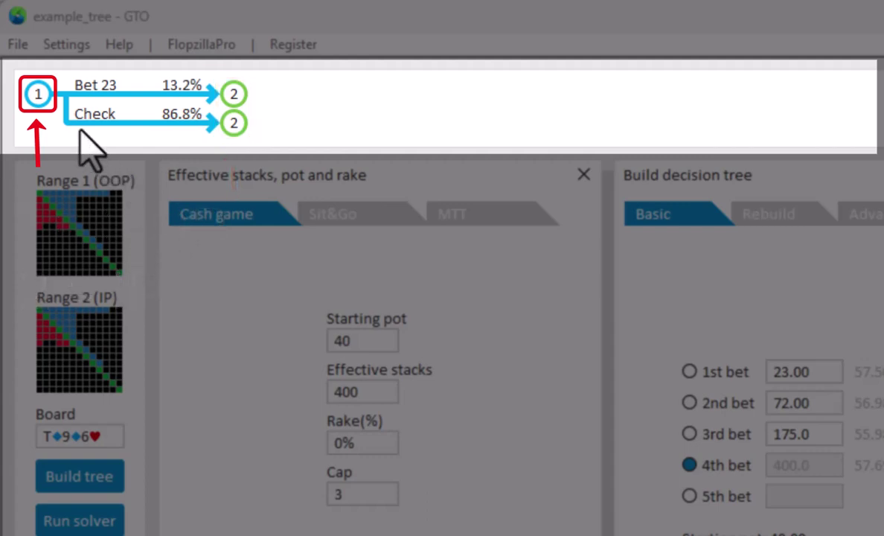
# Step: Load the flop results and follow Check then Bet 23 to see Raise 72 12.3%, Call 48.9%, Fold 38.7%
pyautogui.click(34, 93)
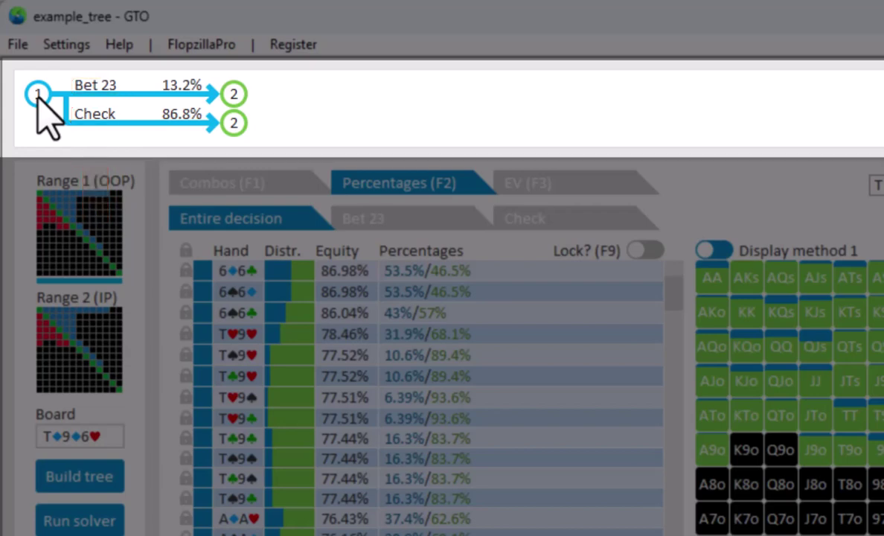
pyautogui.click(107, 121)
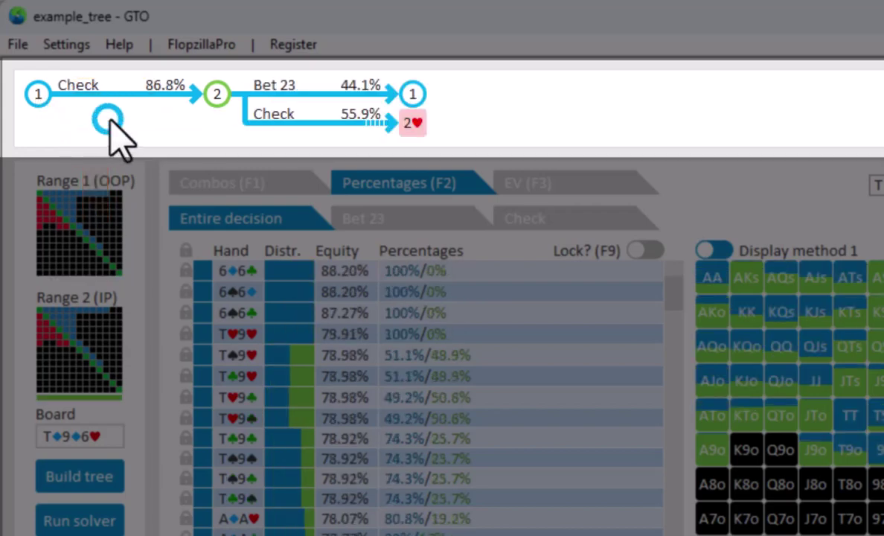
pyautogui.click(259, 91)
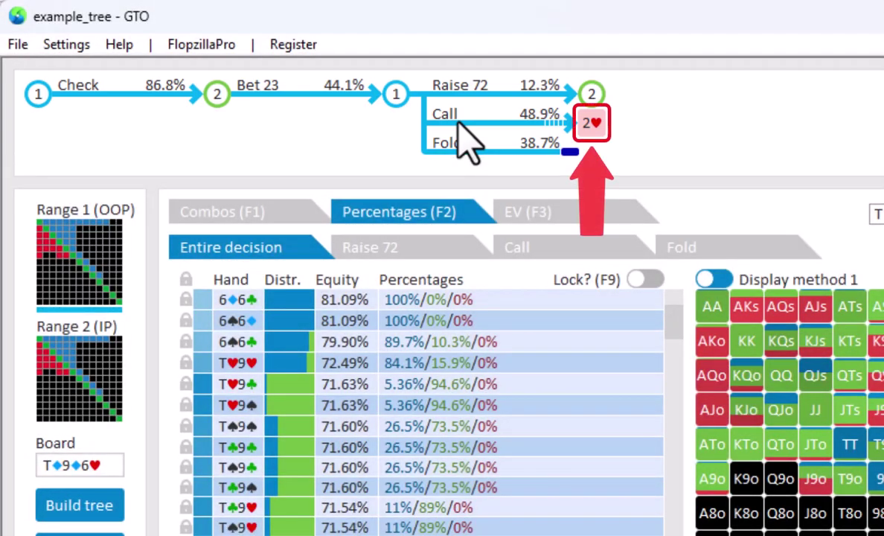
# Step: Change the turn card from 2♥ to J♠ on the Call line, giving Bet 49 0% and Check 100%
pyautogui.click(597, 123)
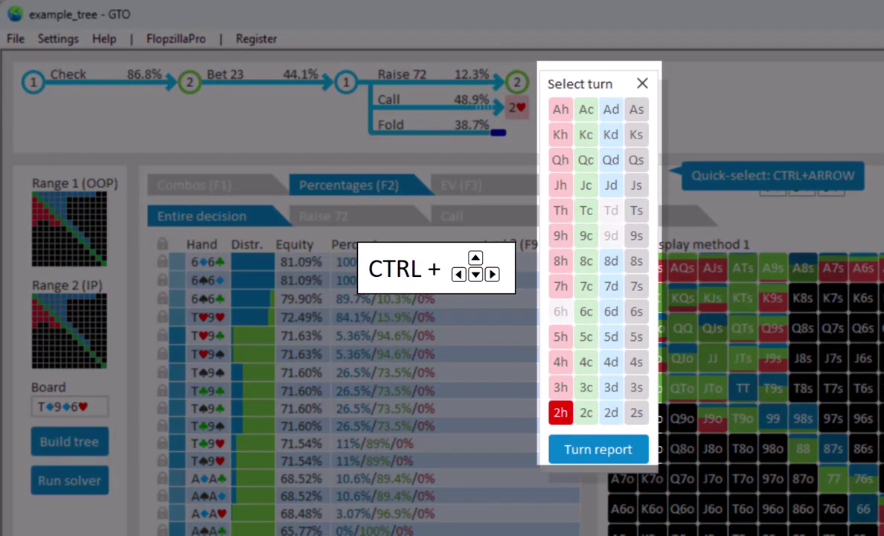
pyautogui.hotkey('ctrl', 'Up')
pyautogui.hotkey('ctrl', 'Up')
pyautogui.hotkey('ctrl', 'Up')
pyautogui.hotkey('ctrl', 'Up')
pyautogui.hotkey('ctrl', 'Up')
pyautogui.hotkey('ctrl', 'Up')
pyautogui.hotkey('ctrl', 'Up')
pyautogui.hotkey('ctrl', 'Up')
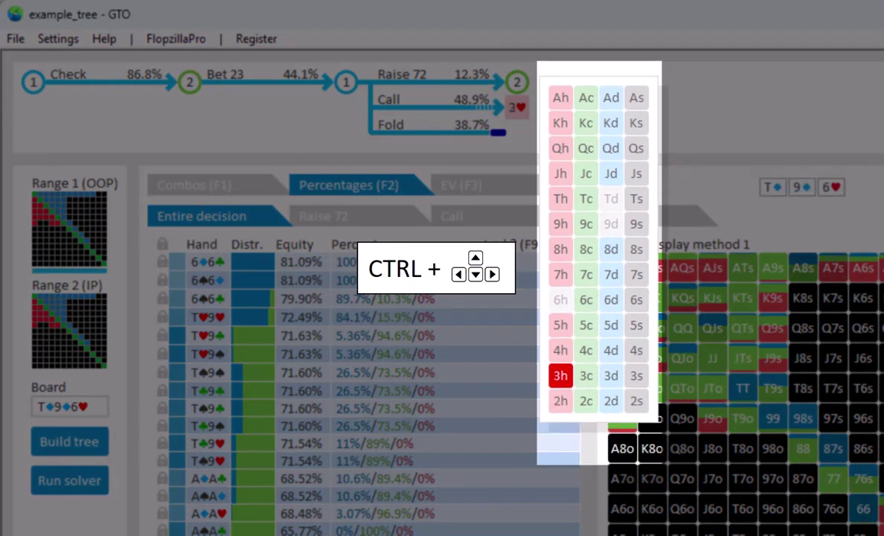
pyautogui.hotkey('ctrl', 'Right')
pyautogui.hotkey('ctrl', 'Right')
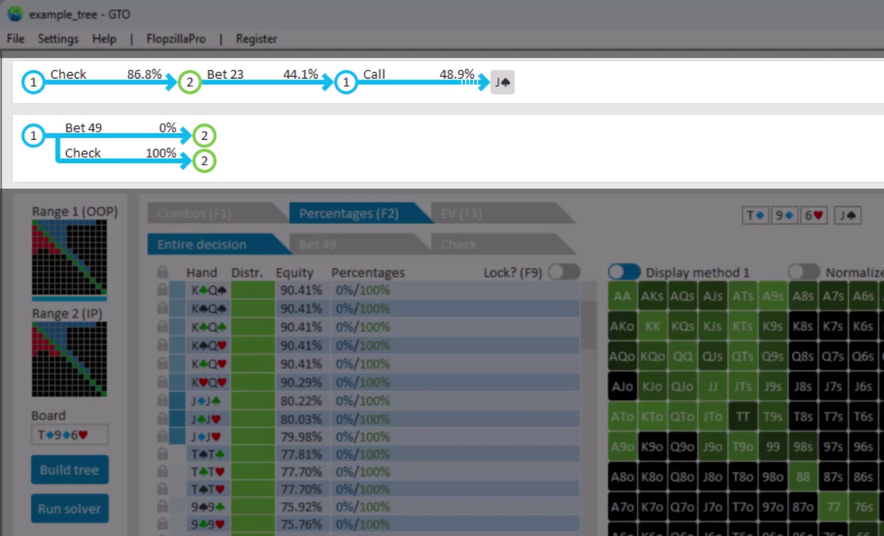
# Step: Follow the turn check and set the river to Q♦, giving Bet 49 42.9% and Check 57.1%
pyautogui.click(72, 156)
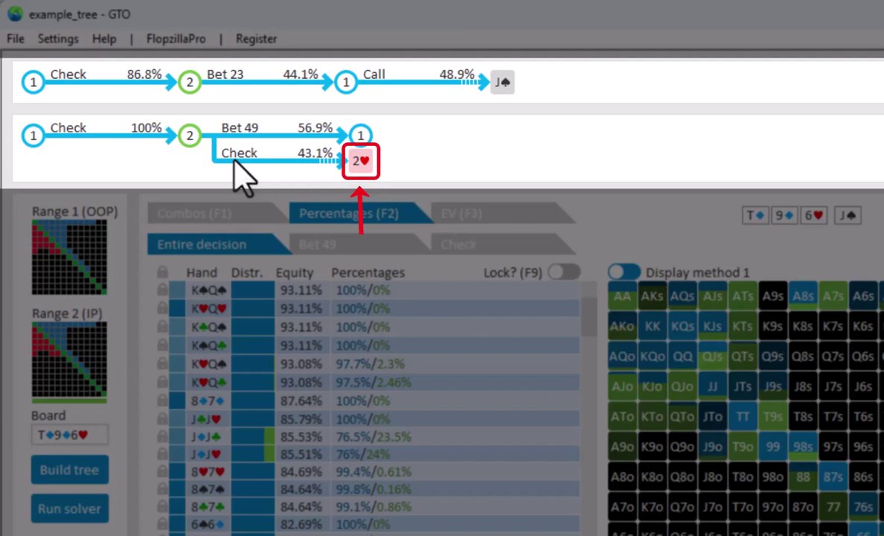
pyautogui.click(360, 162)
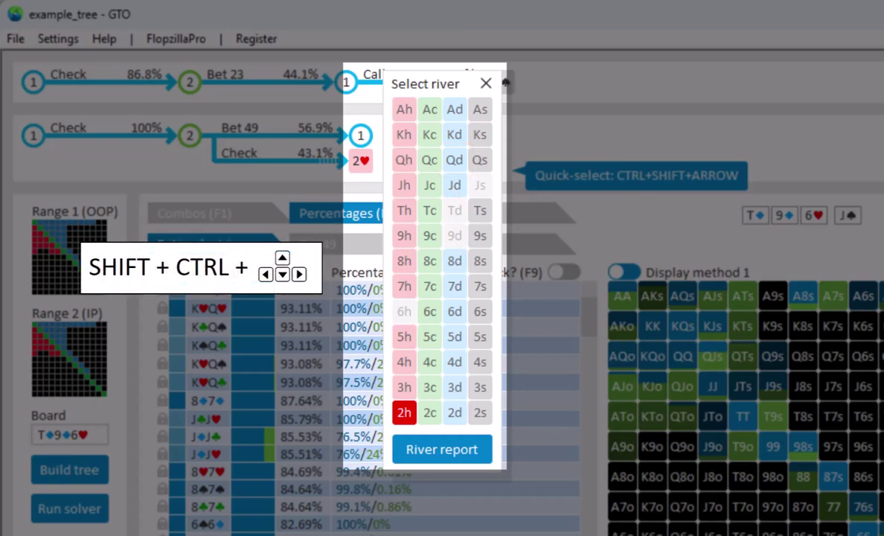
pyautogui.hotkey('ctrl', 'shift', 'Up')
pyautogui.hotkey('ctrl', 'shift', 'Up')
pyautogui.hotkey('ctrl', 'shift', 'Up')
pyautogui.hotkey('ctrl', 'shift', 'Up')
pyautogui.hotkey('ctrl', 'shift', 'Up')
pyautogui.hotkey('ctrl', 'shift', 'Up')
pyautogui.hotkey('ctrl', 'shift', 'Up')
pyautogui.hotkey('ctrl', 'shift', 'Up')
pyautogui.hotkey('ctrl', 'shift', 'Up')
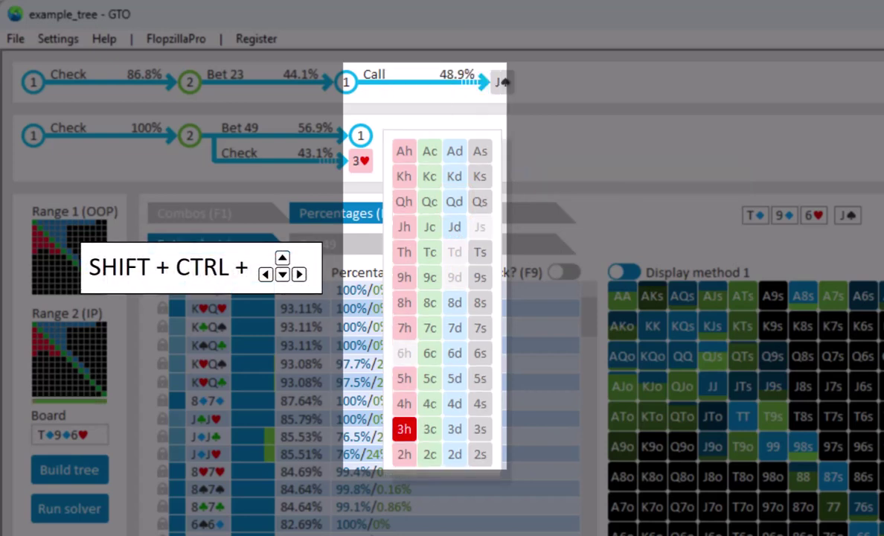
pyautogui.hotkey('ctrl', 'shift', 'Right')
pyautogui.hotkey('ctrl', 'shift', 'Right')
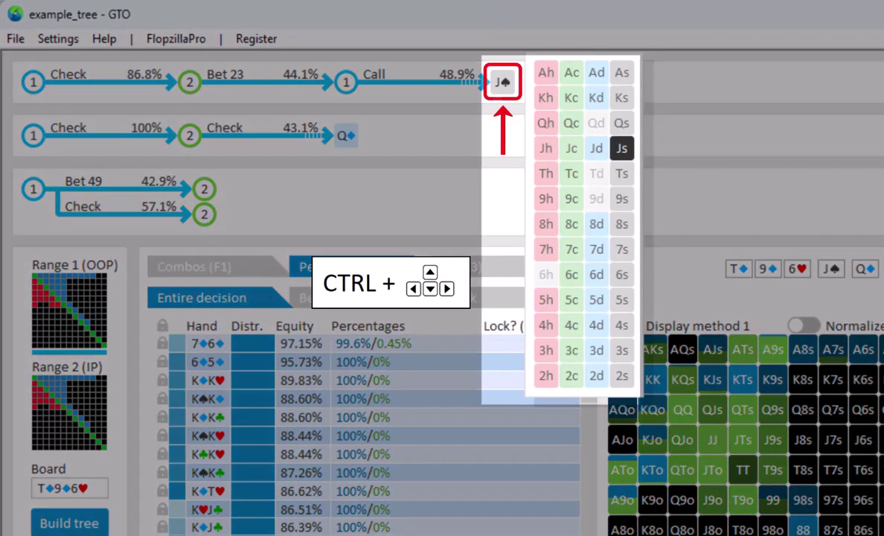
# Step: Switch the turn card from J♠ to 7♠ and the river card from Q♦ to T♥
pyautogui.hotkey('ctrl', 'Down')
pyautogui.hotkey('ctrl', 'Down')
pyautogui.hotkey('ctrl', 'Down')
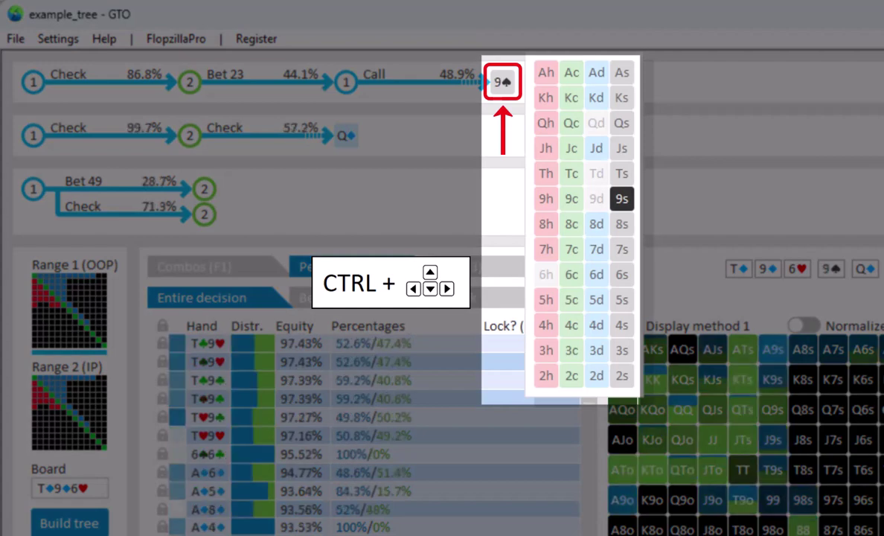
pyautogui.hotkey('ctrl', 'Down')
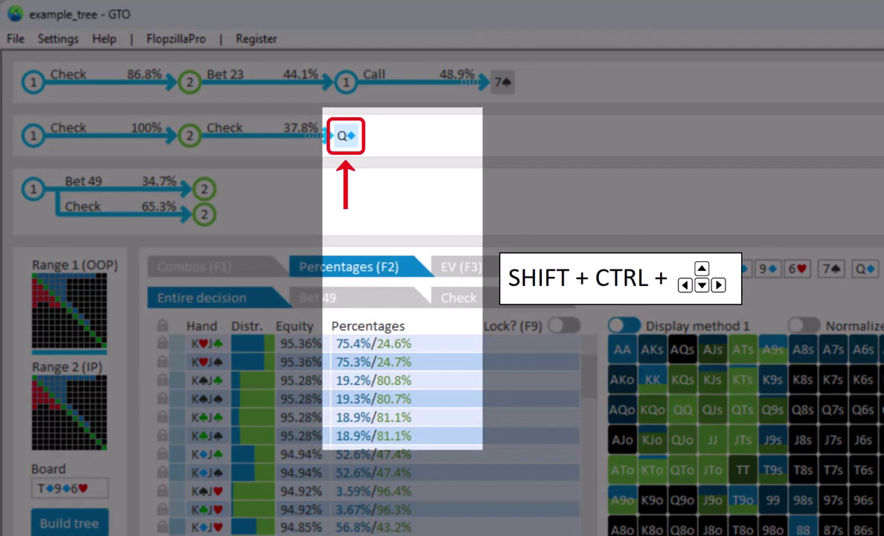
pyautogui.hotkey('ctrl', 'shift', 'Down')
pyautogui.hotkey('ctrl', 'shift', 'Left')
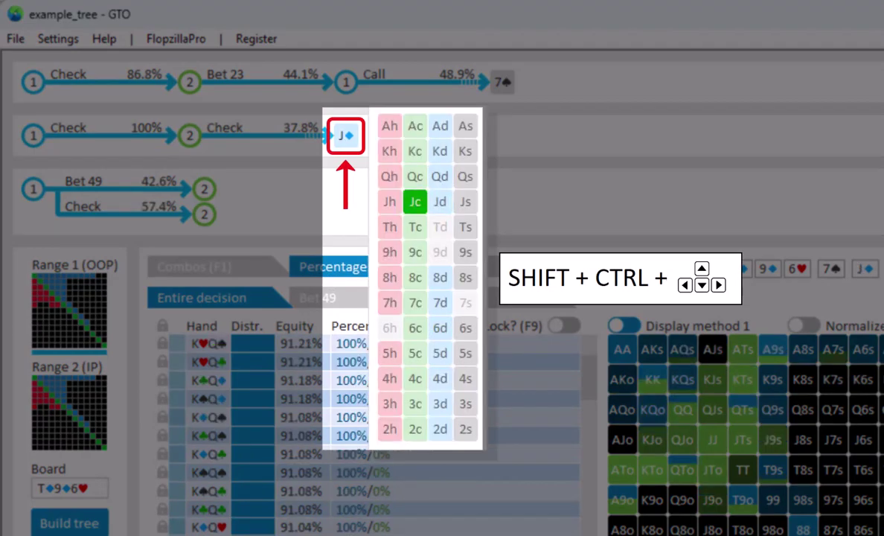
pyautogui.hotkey('ctrl', 'shift', 'Left')
pyautogui.hotkey('ctrl', 'shift', 'Down')
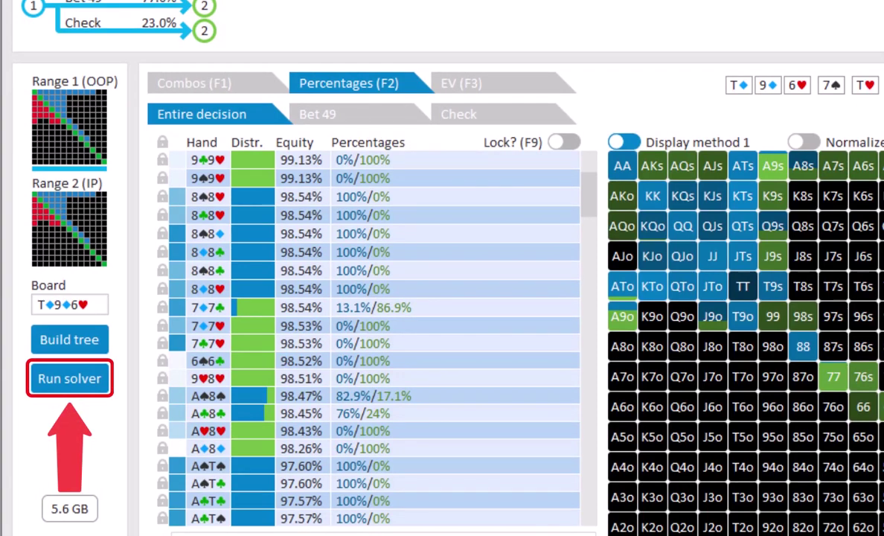
# Step: In the solver settings, turn Extensive storage off so it uses Basic storage (~135kB)
pyautogui.click(72, 383)
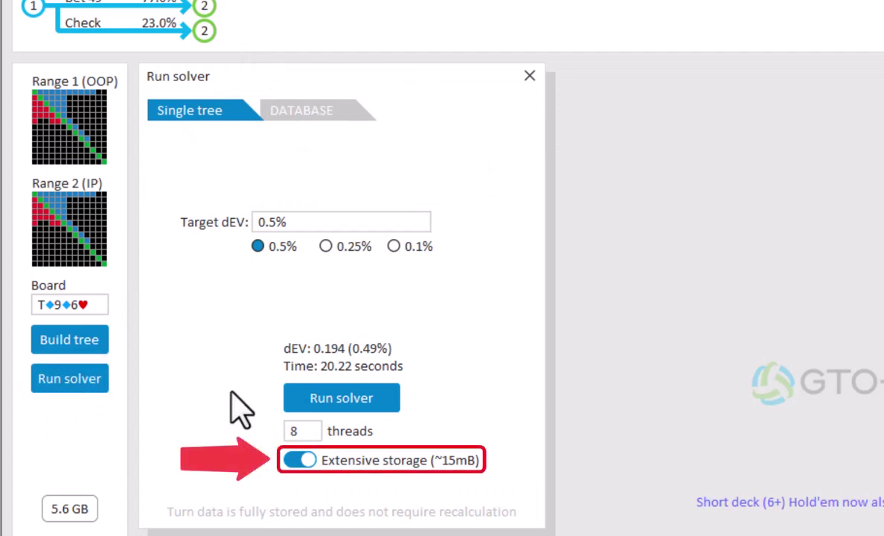
pyautogui.click(314, 461)
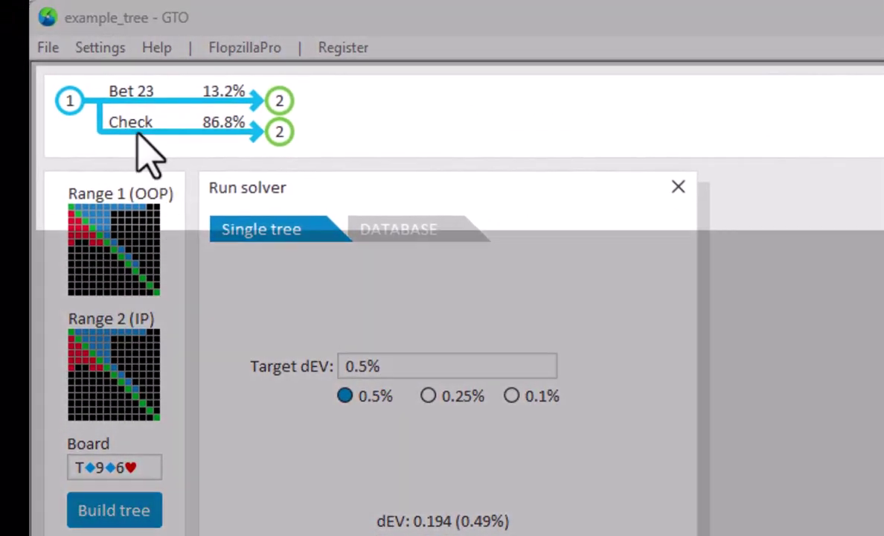
# Step: Close the solver dialog and follow flop Check, Check to the 7♠ turn (Bet 23 45.6%, Check 54.4%)
pyautogui.click(135, 131)
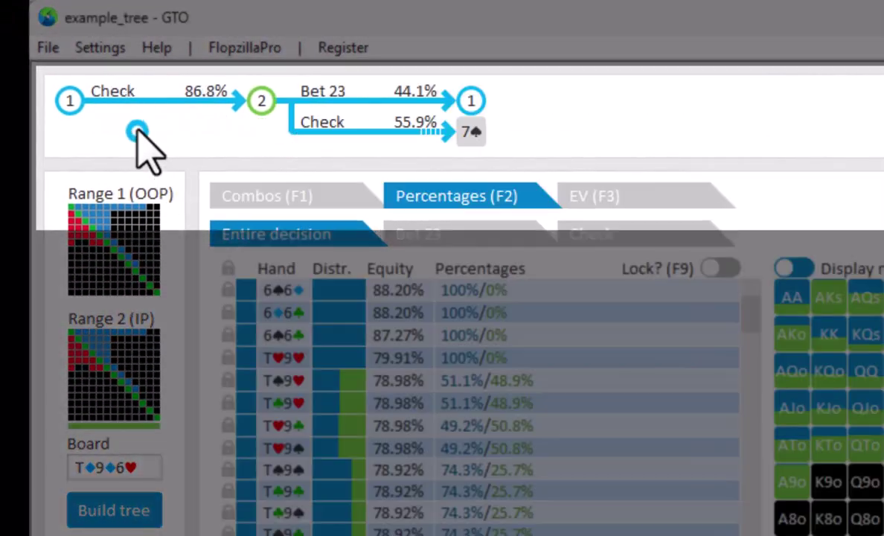
pyautogui.click(316, 131)
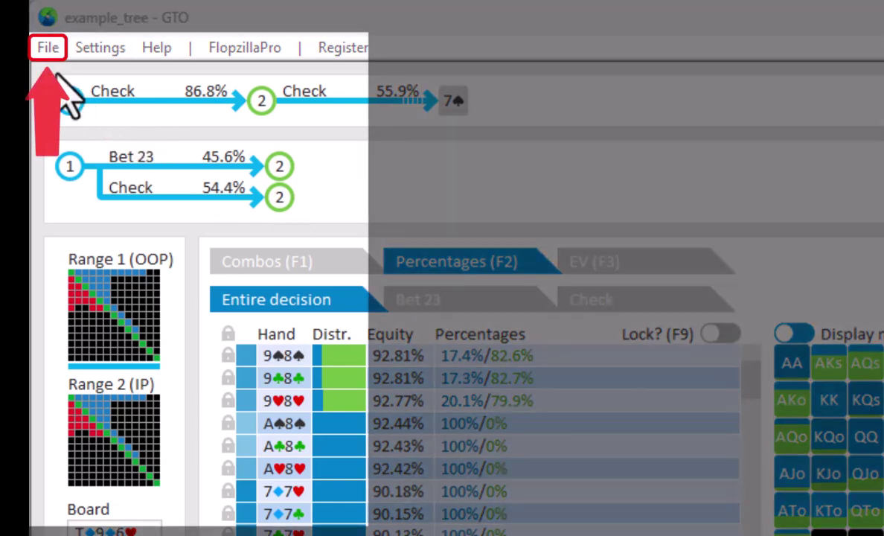
# Step: Open the File menu to view the Save: Convert to Basic storage option
pyautogui.click(46, 47)
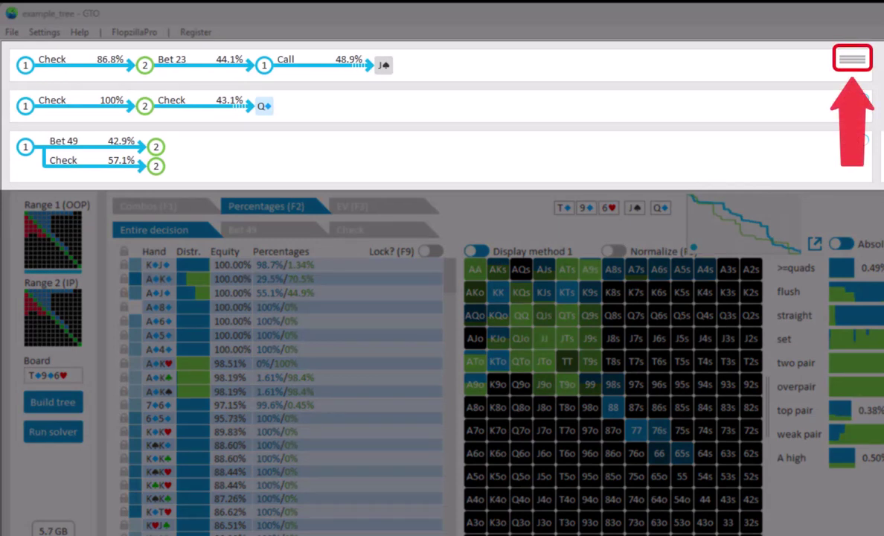
# Step: Switch the tree to compact side-by-side street panels and re-solve the J♠ turn subtree
pyautogui.click(852, 60)
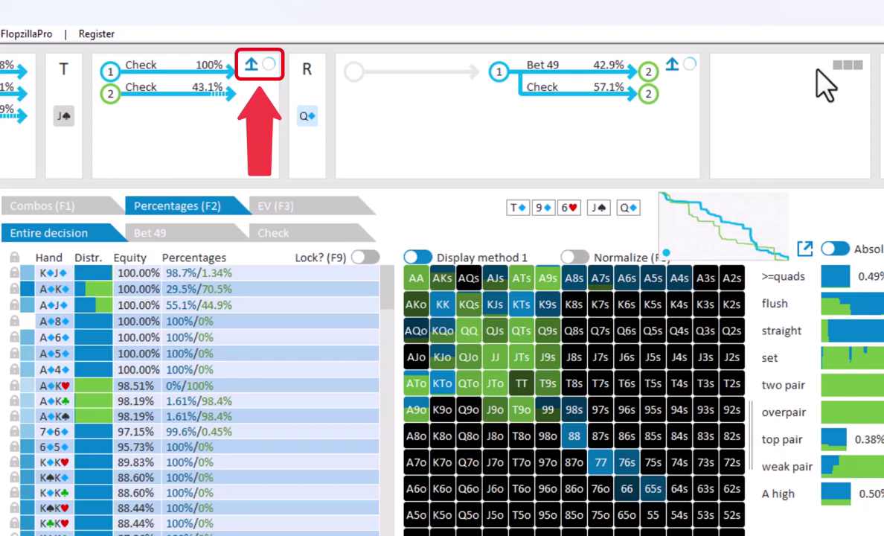
pyautogui.click(269, 63)
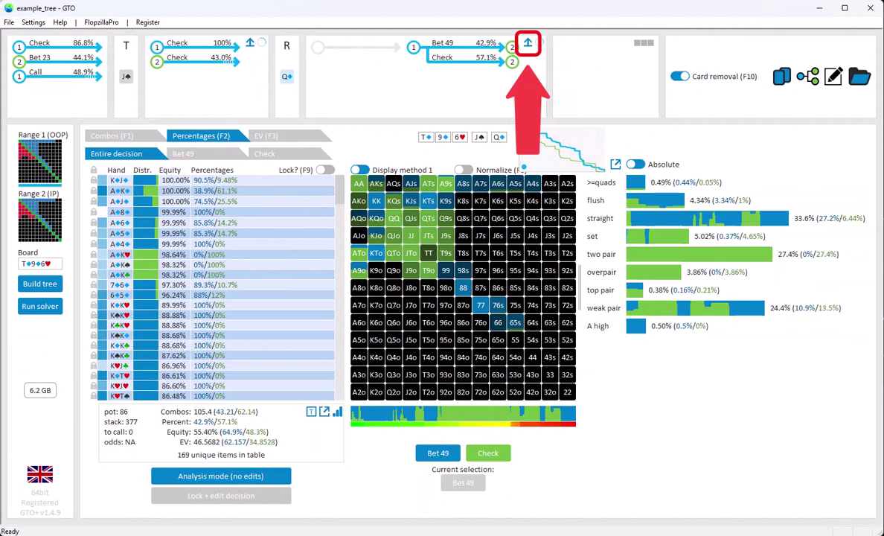
pyautogui.click(528, 44)
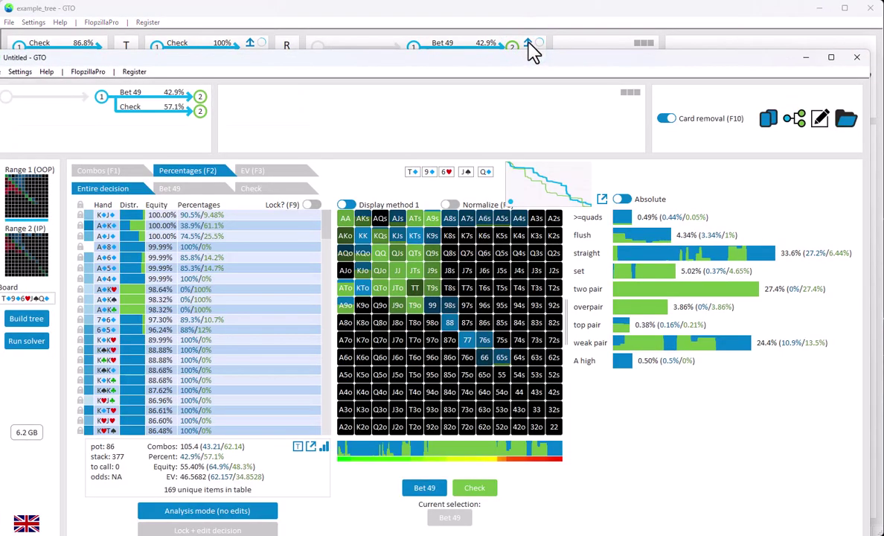
pyautogui.moveTo(439, 58); pyautogui.dragTo(525, 76)
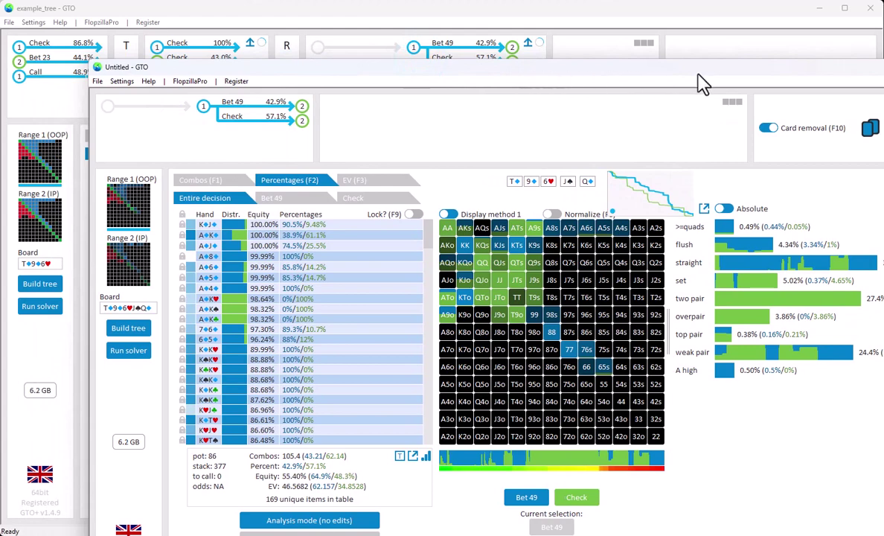
pyautogui.hotkey('alt', 'F4')
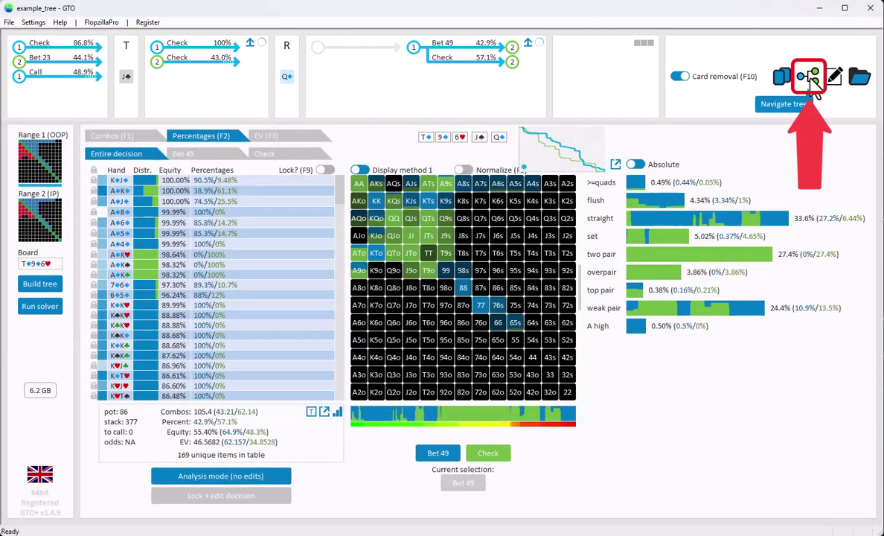
# Step: Open the Tree navigation panel showing every branch frequency of the Q♦ river subtree
pyautogui.click(811, 77)
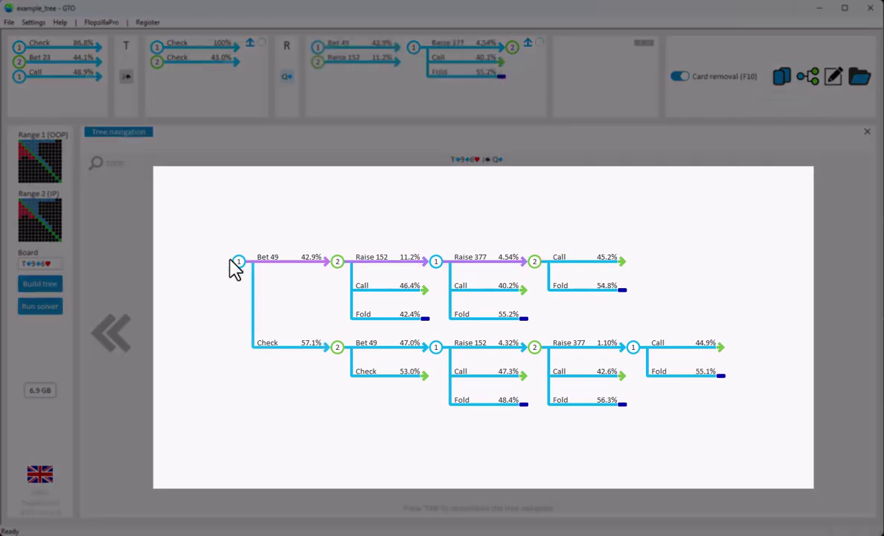
# Step: Open IP's response to Raise 377 in the main view, showing Call 45.2% and Fold 54.8%
pyautogui.moveTo(236, 261)
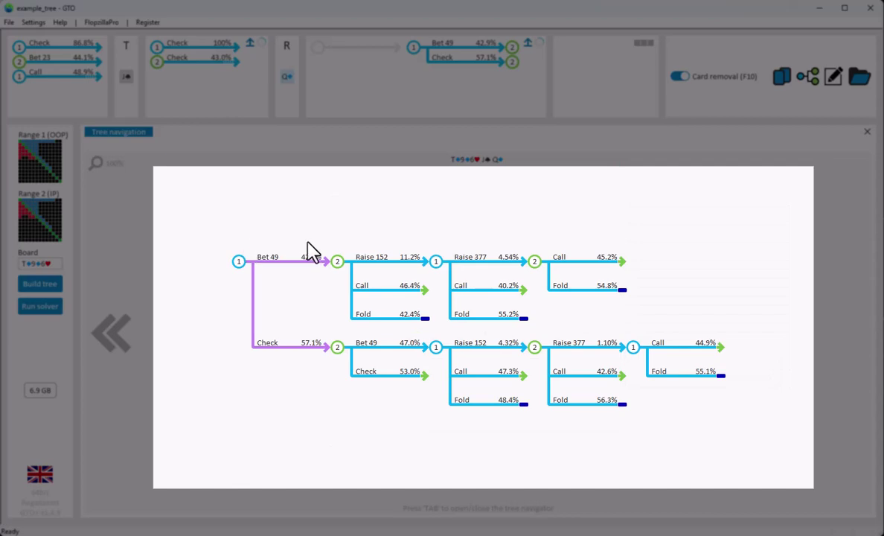
pyautogui.moveTo(338, 264)
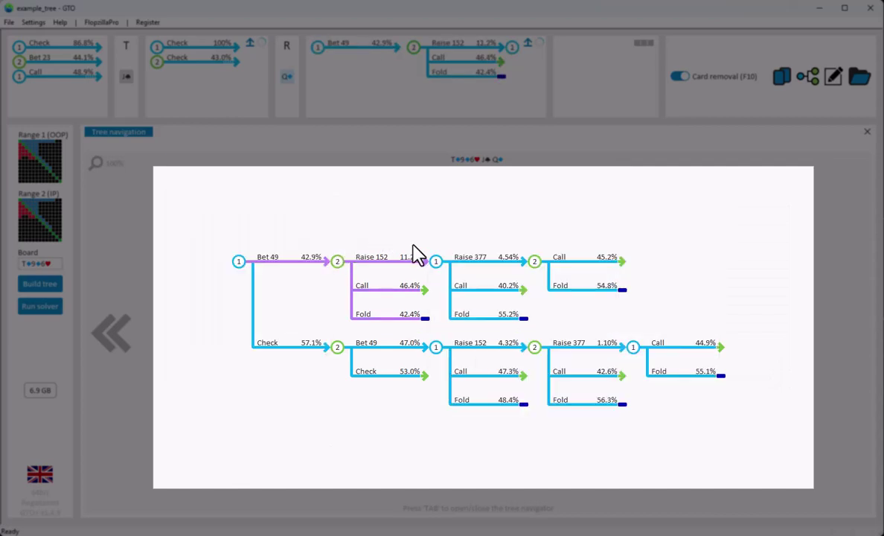
pyautogui.moveTo(437, 263)
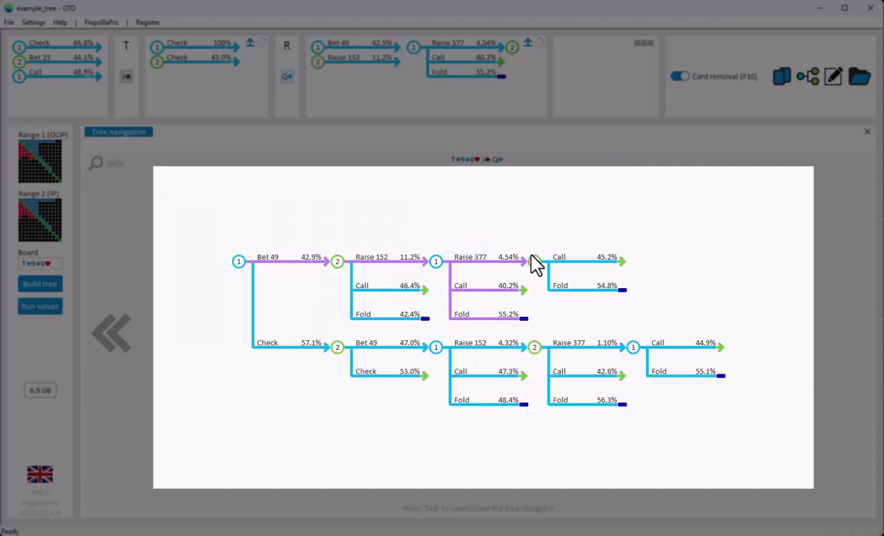
pyautogui.moveTo(537, 268)
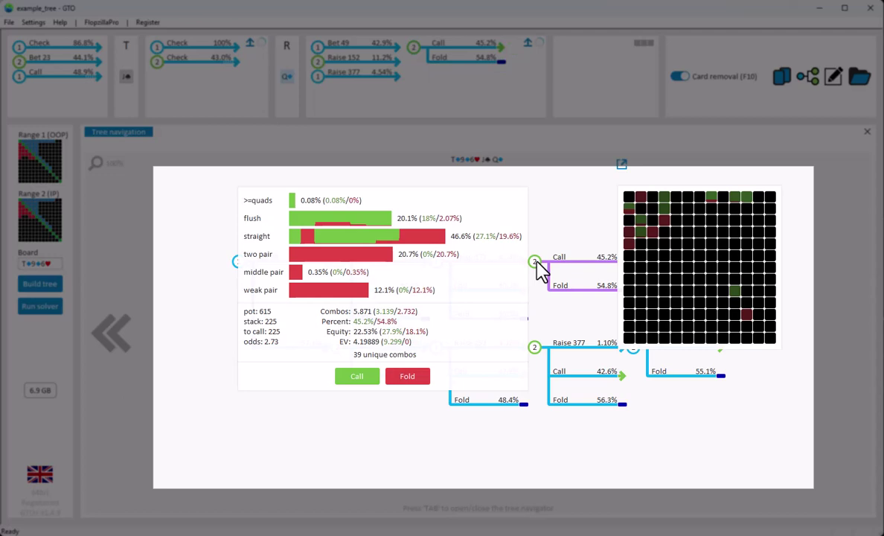
pyautogui.click(536, 263)
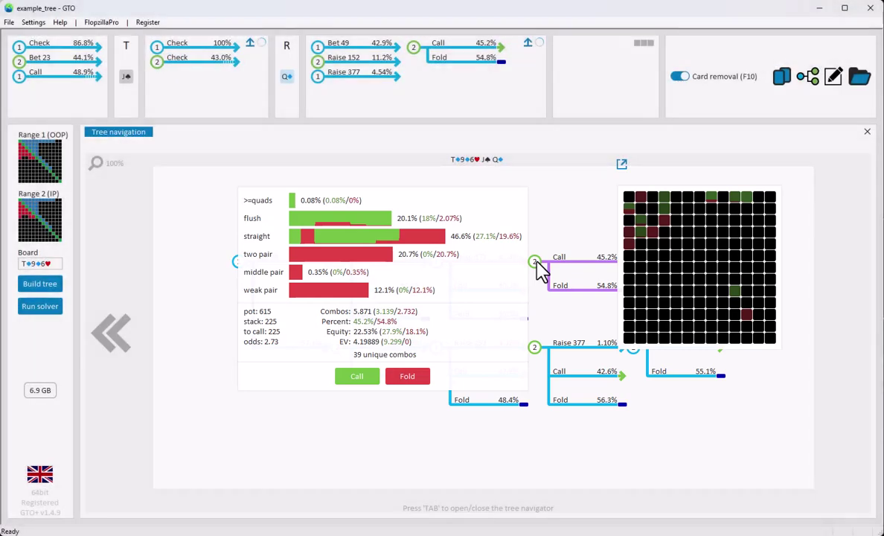
# Step: Switch the grid to display method 2 and reopen the betting tree at normal zoom
pyautogui.press('F7')
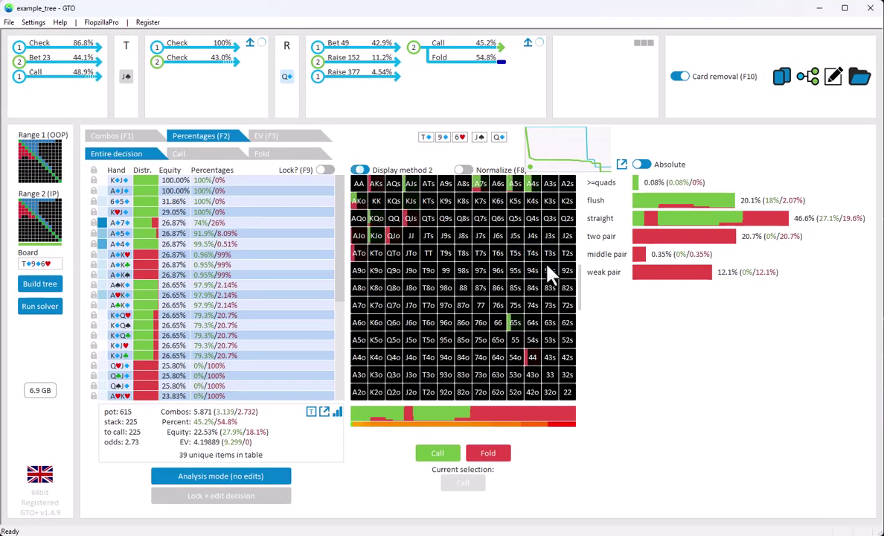
pyautogui.click(810, 79)
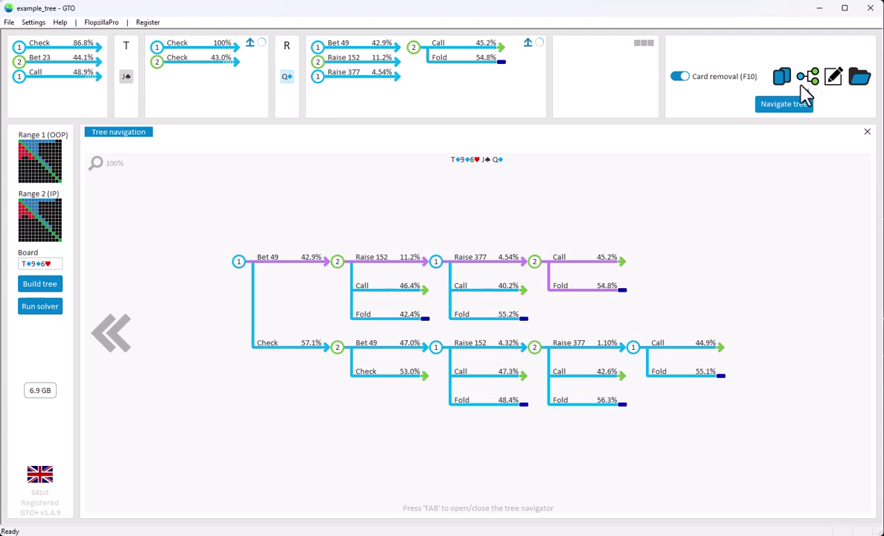
pyautogui.scroll(-8, 744, 197)
pyautogui.scroll(10, 744, 206)
pyautogui.doubleClick(744, 207)
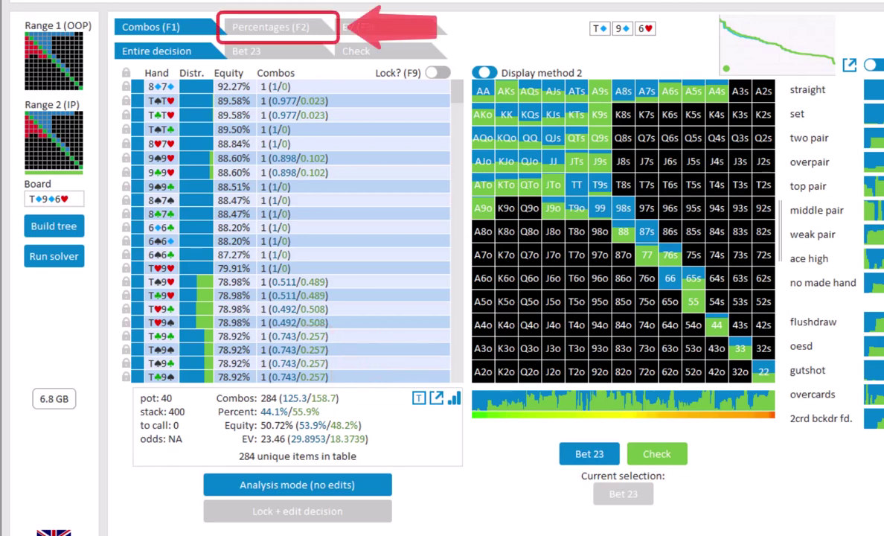
# Step: Show the flop table's Bet 23 / Check split as percentages, e.g. T9 at 74.3% / 25.7%
pyautogui.scroll(-20, 197, 134)
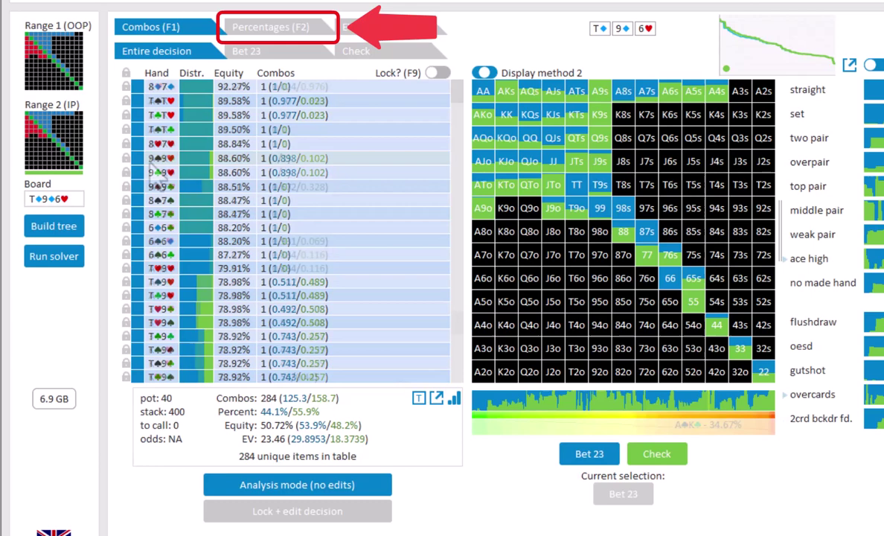
pyautogui.click(283, 30)
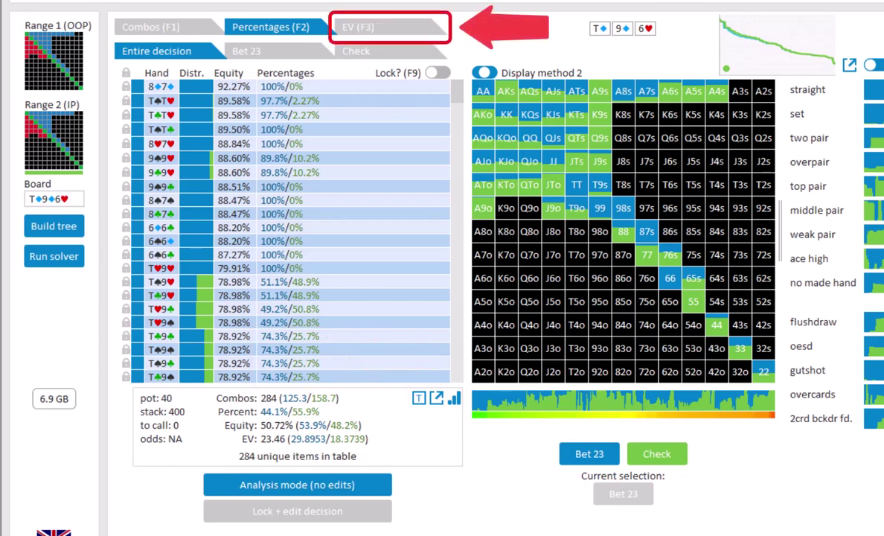
# Step: List each flop hand's EV in the table, led by 8♦7♦ at 91.78 EV
pyautogui.click(350, 30)
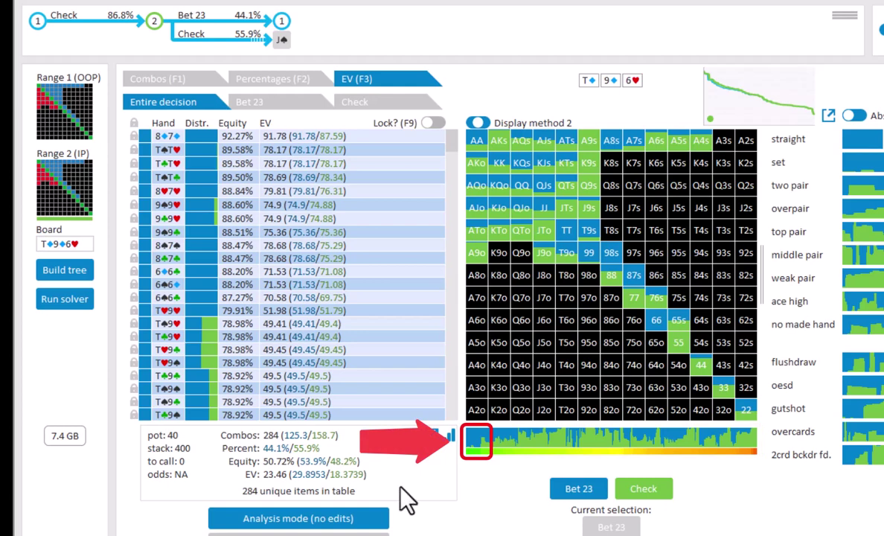
# Step: Preview the 14 flush-draw combos, averaging 61.35% equity and 46.7079 EV
pyautogui.moveTo(476, 439)
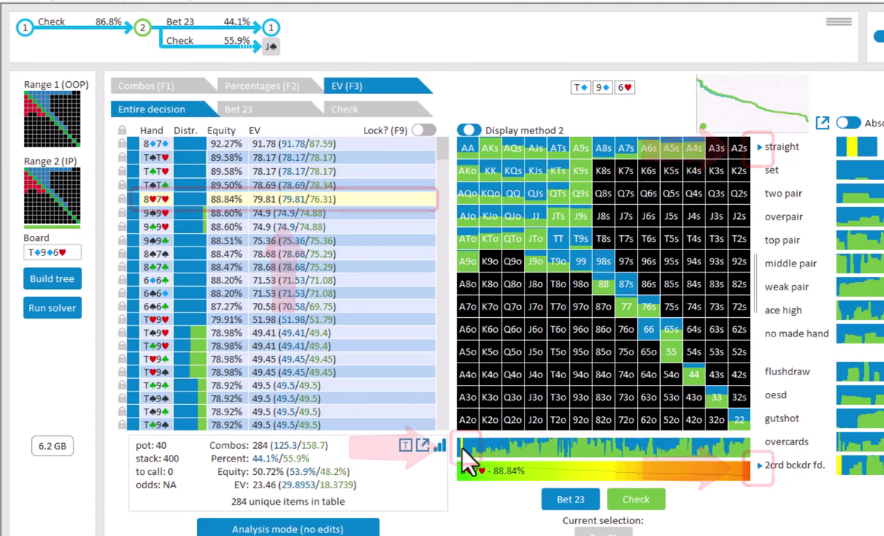
pyautogui.moveTo(718, 376)
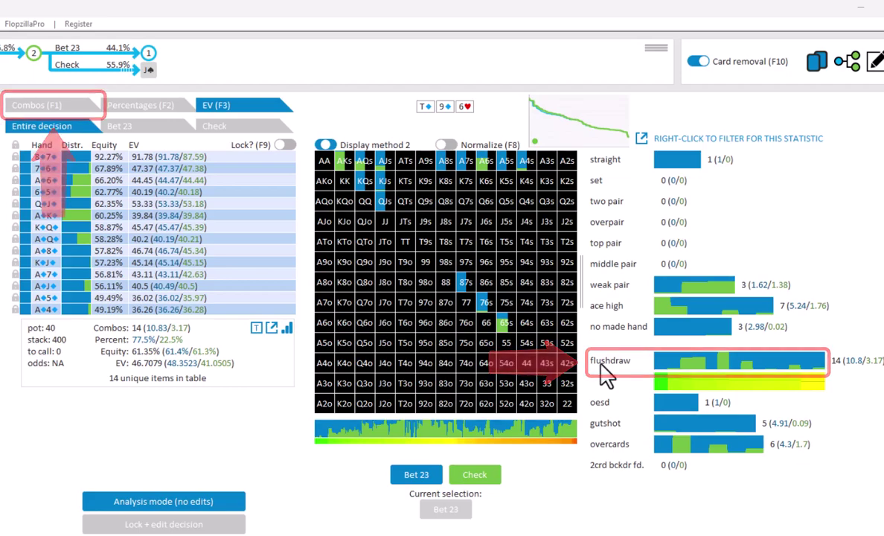
# Step: Show combo counts, filter to flush draws with a gutshot, then release both filters
pyautogui.press('F1')
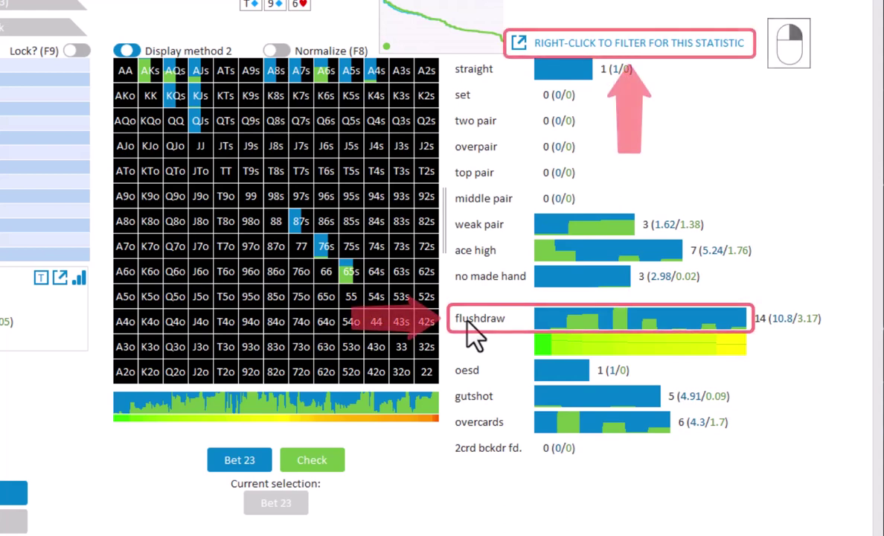
pyautogui.rightClick(468, 325)
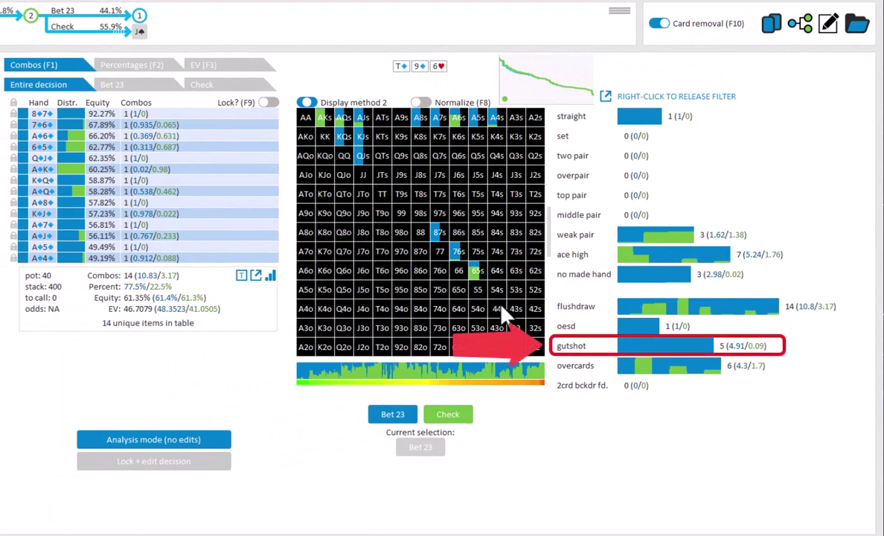
pyautogui.click(564, 352)
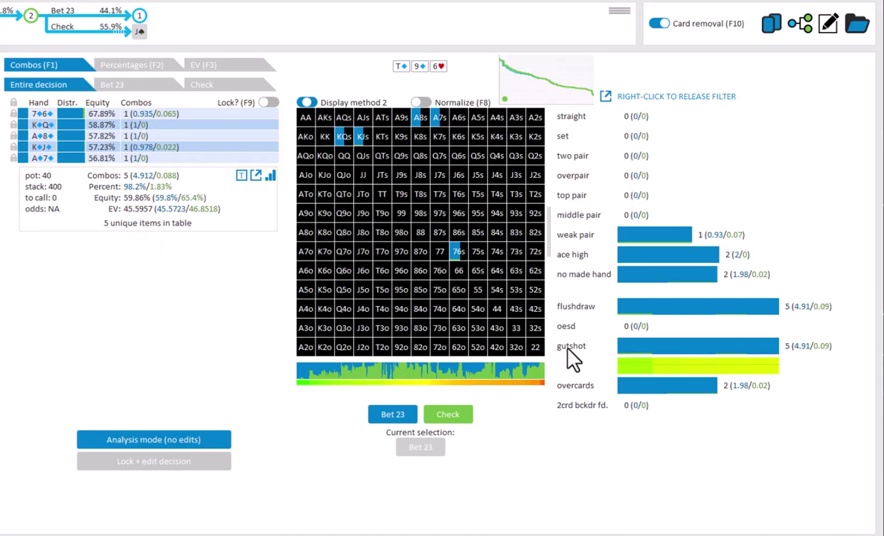
pyautogui.rightClick(569, 357)
pyautogui.rightClick(559, 355)
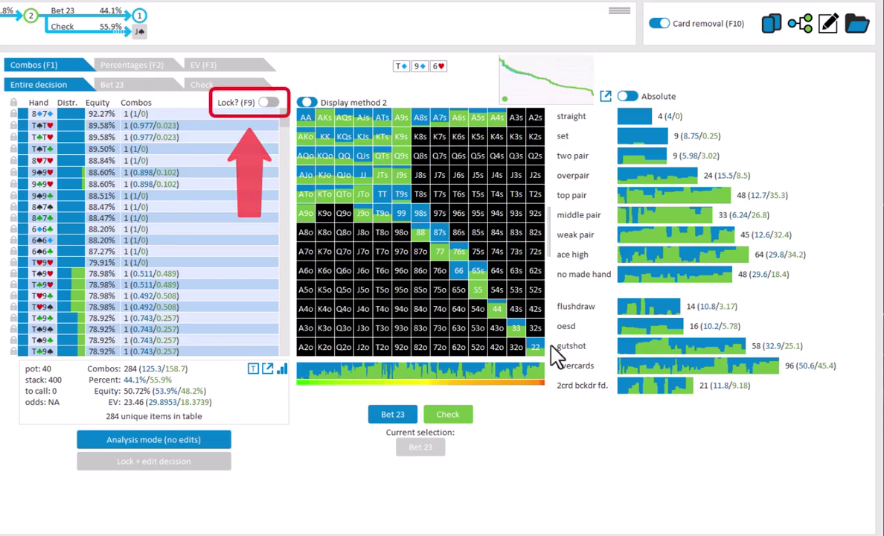
# Step: Lock the hand table on the six AA combos at 76.11% equity, EV 45.2716
pyautogui.click(306, 119)
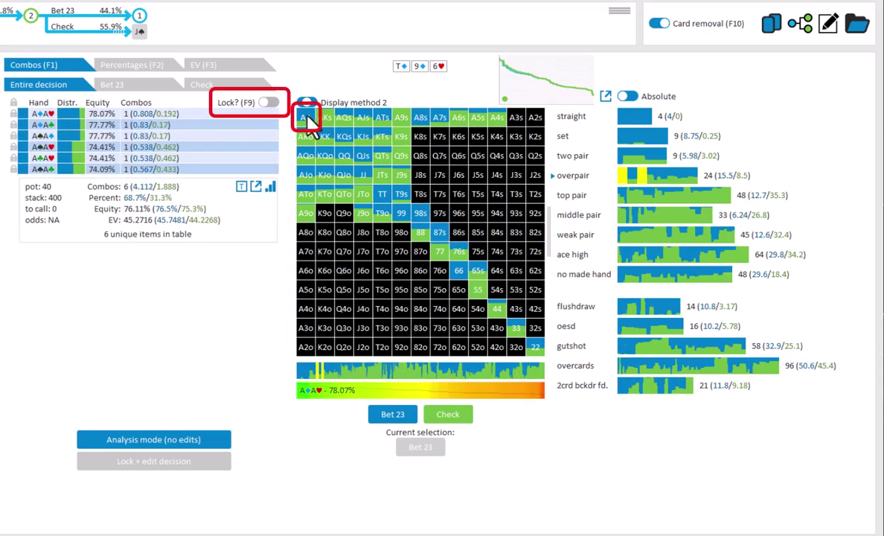
pyautogui.press('F9')
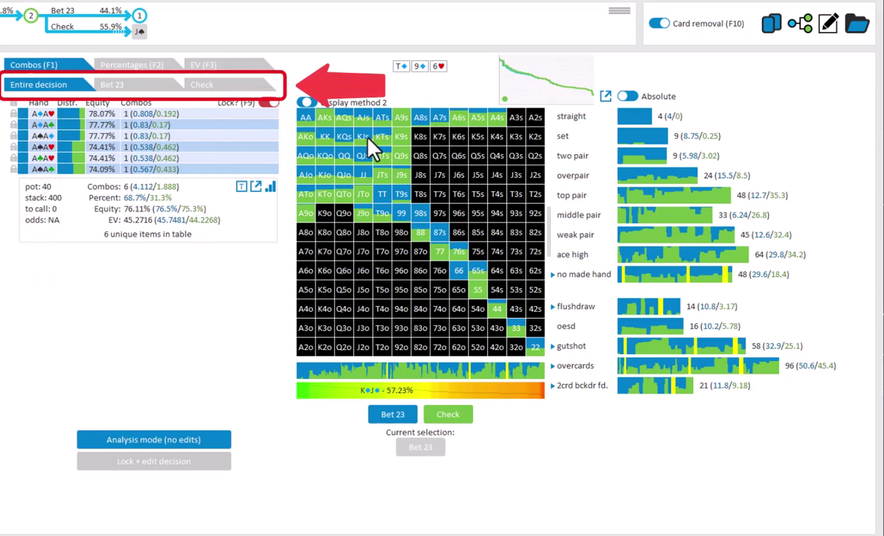
# Step: Show only the Bet 23 range: 125.3 combos, 53.9% equity, EV 29.8953
pyautogui.click(130, 87)
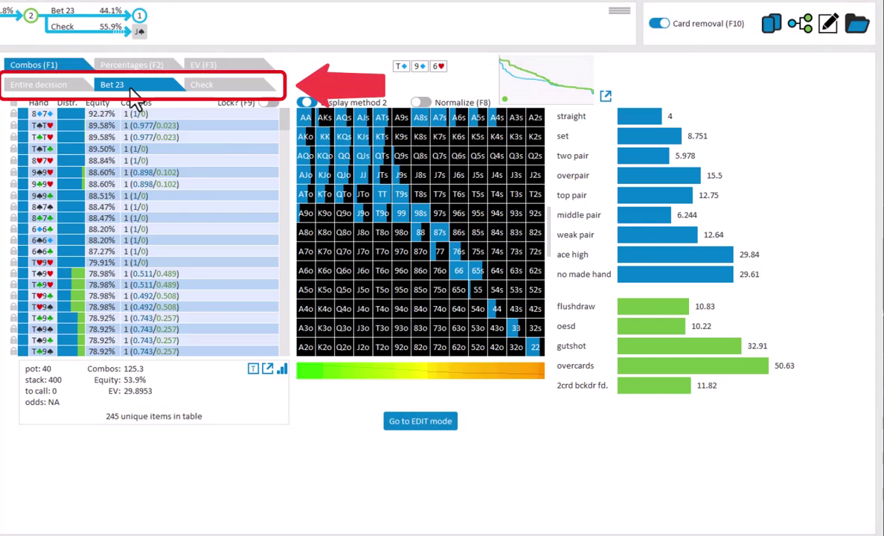
# Step: Return to the entire decision view: 284 combos, 50.72% equity, EV 23.46
pyautogui.click(67, 86)
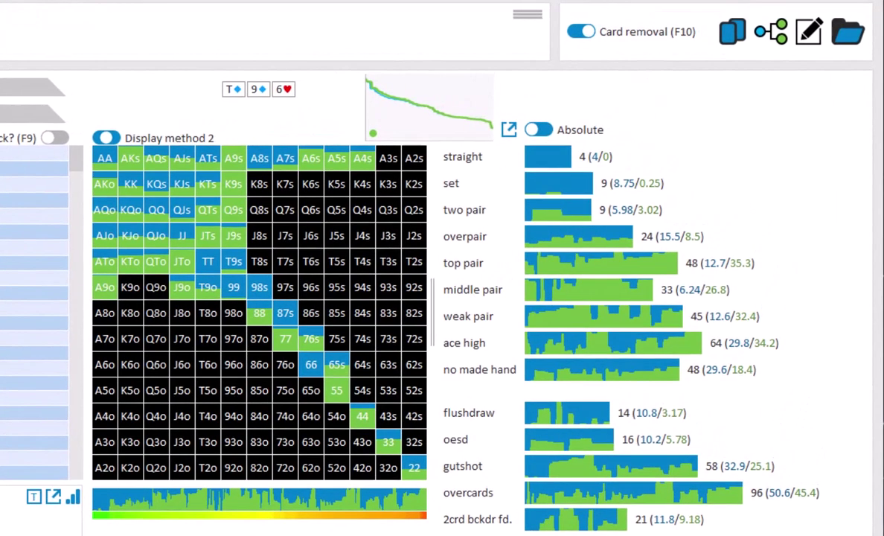
# Step: Toggle Card removal (F10) repeatedly to compare the statistics bars, ending with it on
pyautogui.click(580, 32)
pyautogui.click(579, 32)
pyautogui.click(580, 32)
pyautogui.click(580, 32)
pyautogui.click(579, 32)
pyautogui.click(579, 32)
pyautogui.click(580, 32)
pyautogui.click(584, 39)
pyautogui.click(584, 39)
pyautogui.click(584, 39)
pyautogui.click(584, 39)
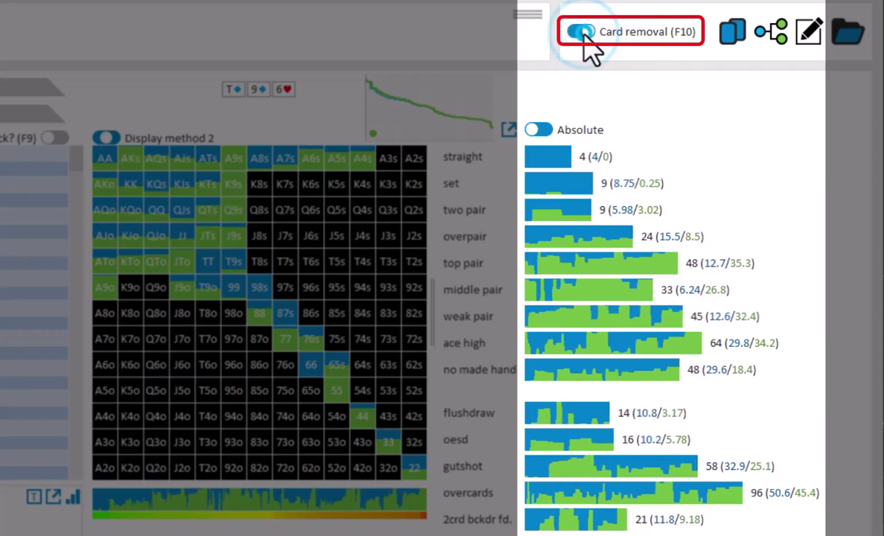
pyautogui.click(584, 39)
pyautogui.click(584, 39)
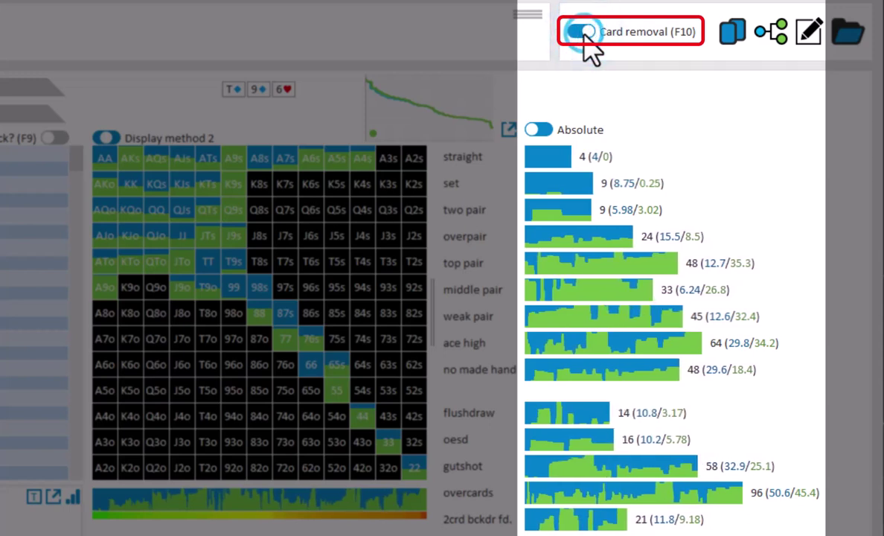
pyautogui.click(584, 38)
pyautogui.click(584, 38)
pyautogui.click(584, 38)
pyautogui.click(584, 39)
pyautogui.click(584, 35)
pyautogui.click(584, 35)
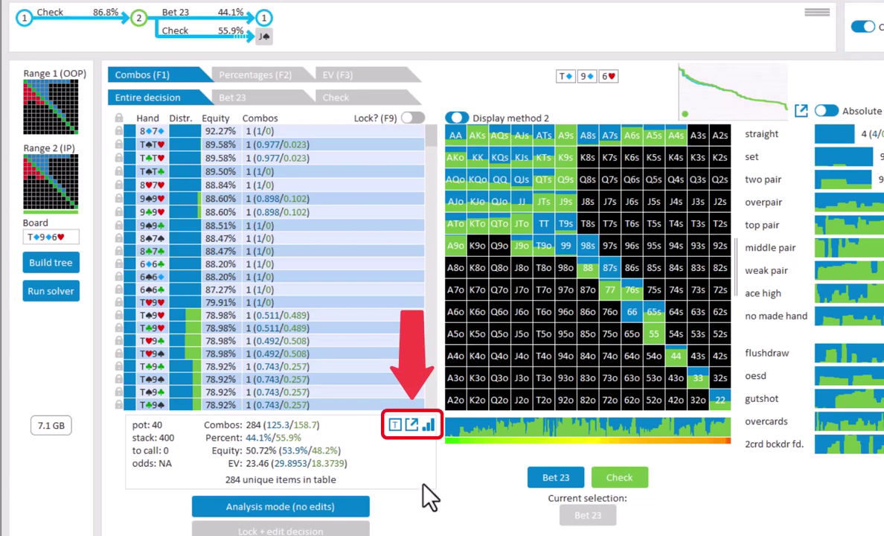
# Step: Export the range as a text string, close it, then export the hand table contents as data
pyautogui.click(395, 424)
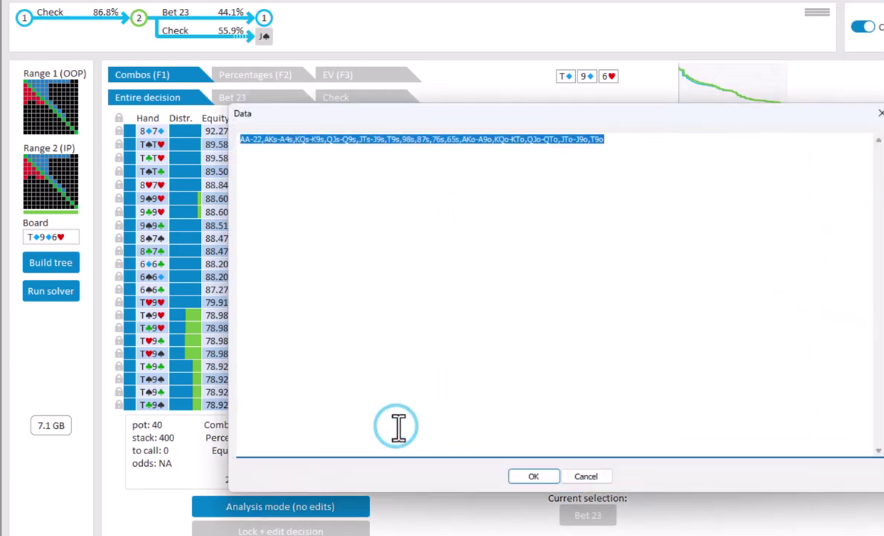
pyautogui.click(880, 113)
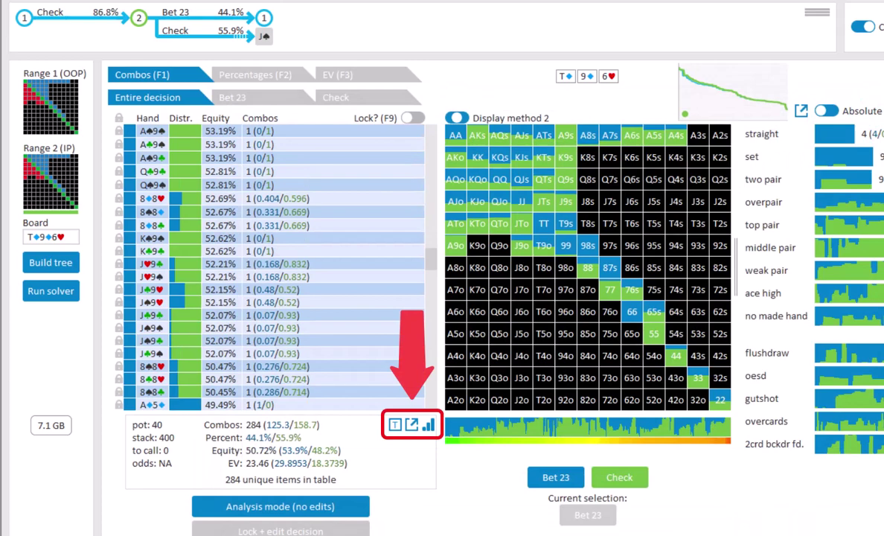
pyautogui.click(413, 429)
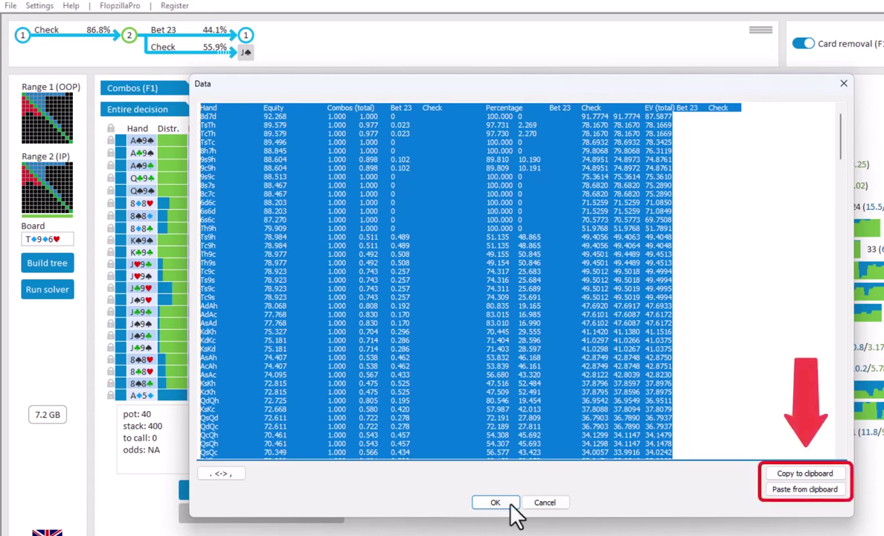
# Step: Copy the flop hand table data to the clipboard and advance via Check to the J♠ turn
pyautogui.click(806, 474)
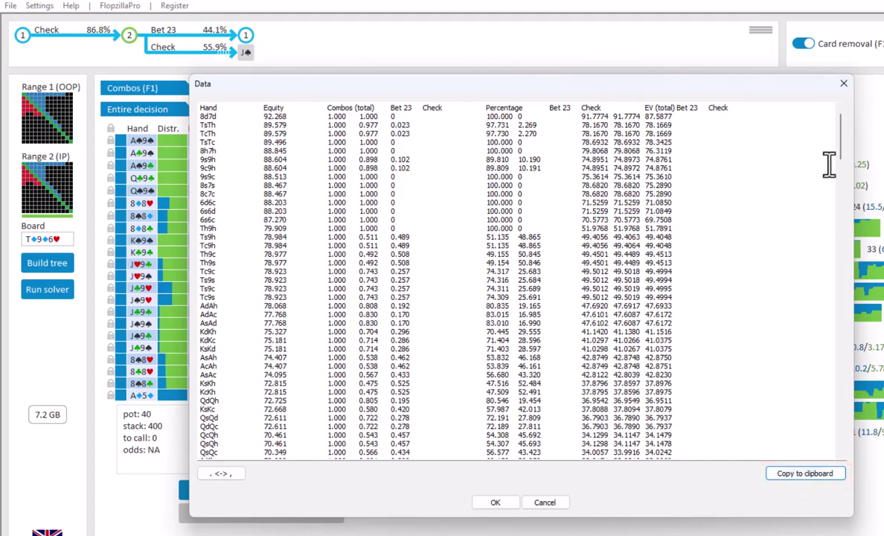
pyautogui.click(843, 83)
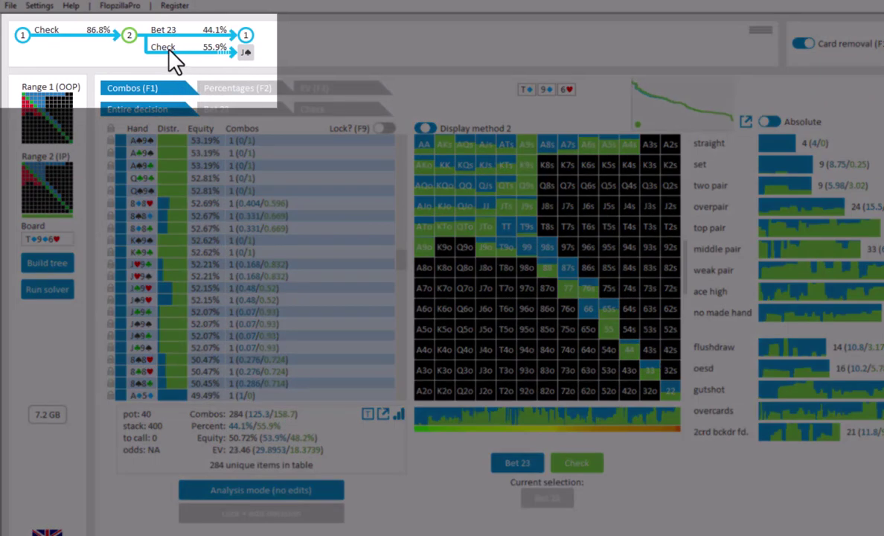
pyautogui.click(165, 50)
pyautogui.click(66, 83)
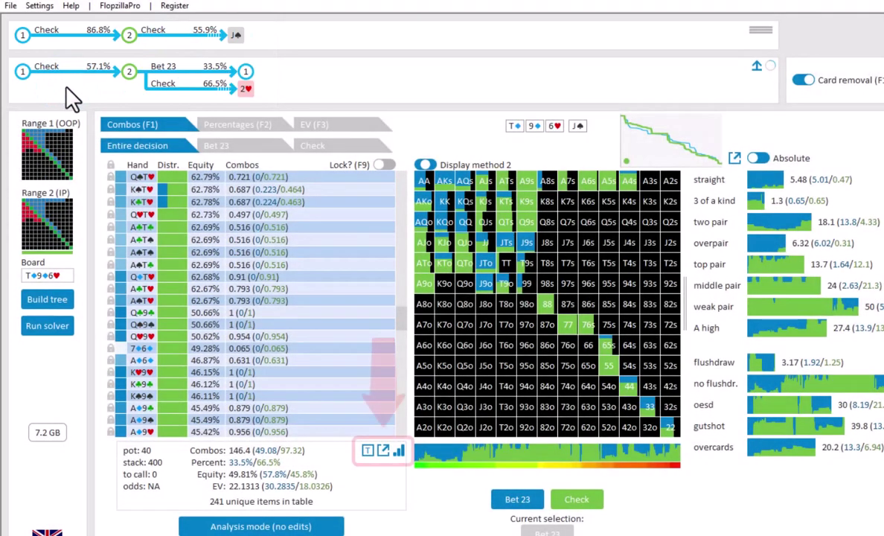
# Step: Paste the copied flop data into the J♠ turn decision's table and apply it
pyautogui.scroll(-4, 244, 408)
pyautogui.click(382, 451)
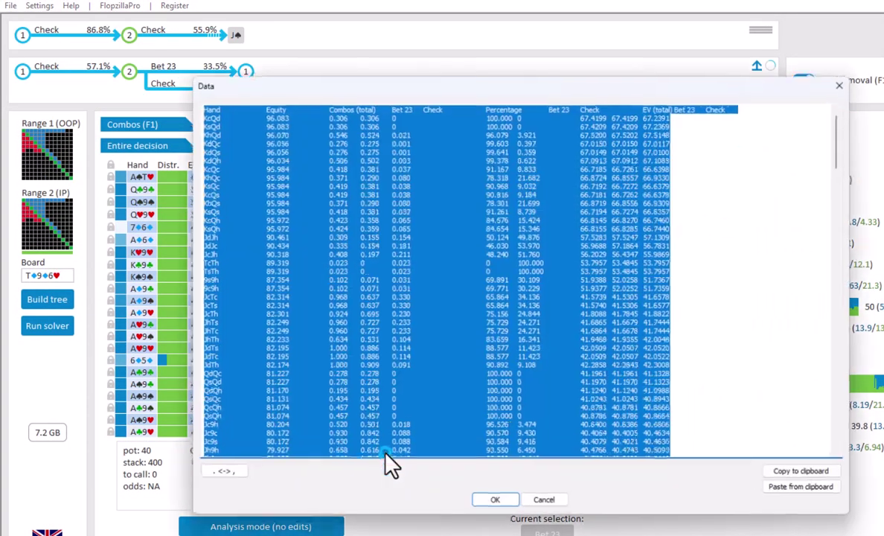
pyautogui.click(774, 489)
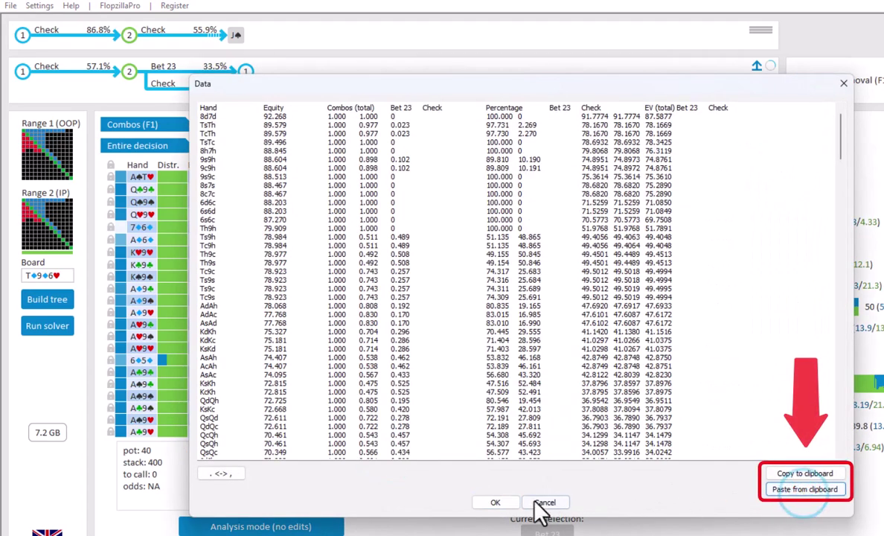
pyautogui.click(495, 504)
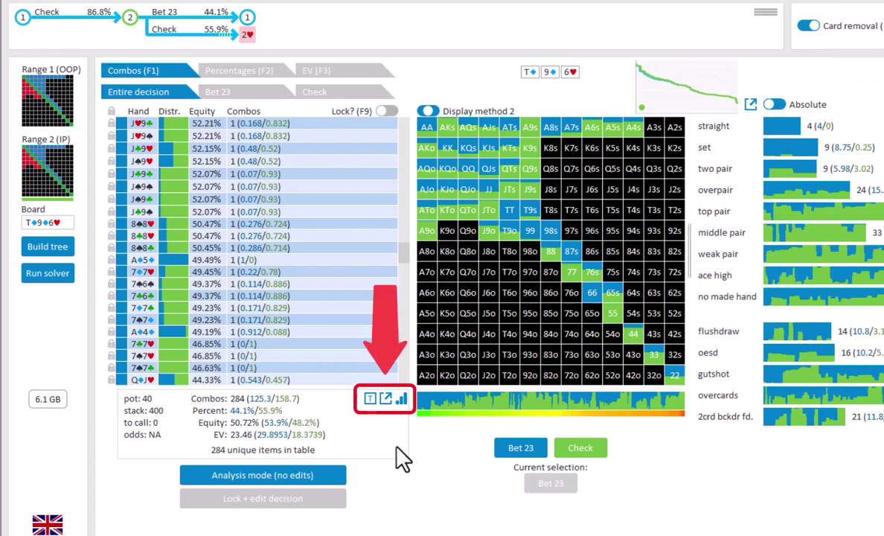
# Step: Graph the 284 flop combos as a hand distribution, re-sorted by EV then Bet 23 frequency
pyautogui.click(401, 399)
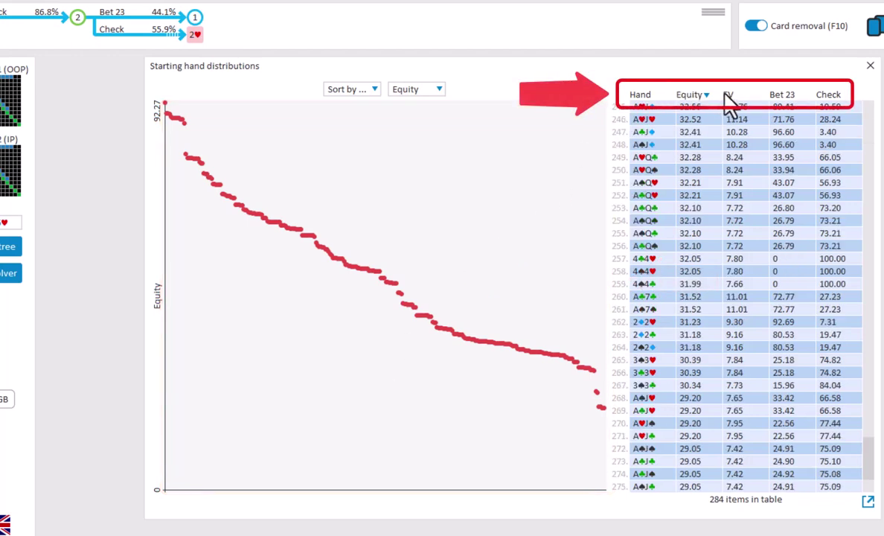
pyautogui.click(729, 98)
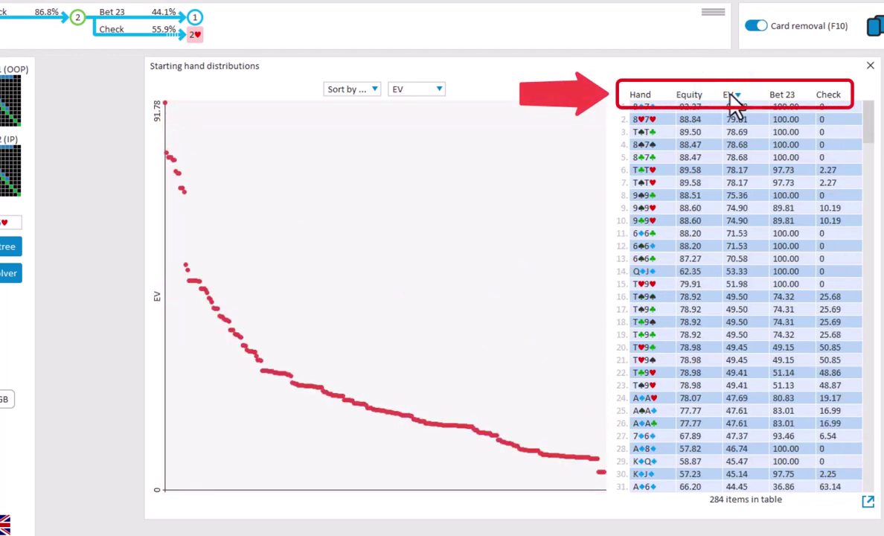
pyautogui.click(783, 93)
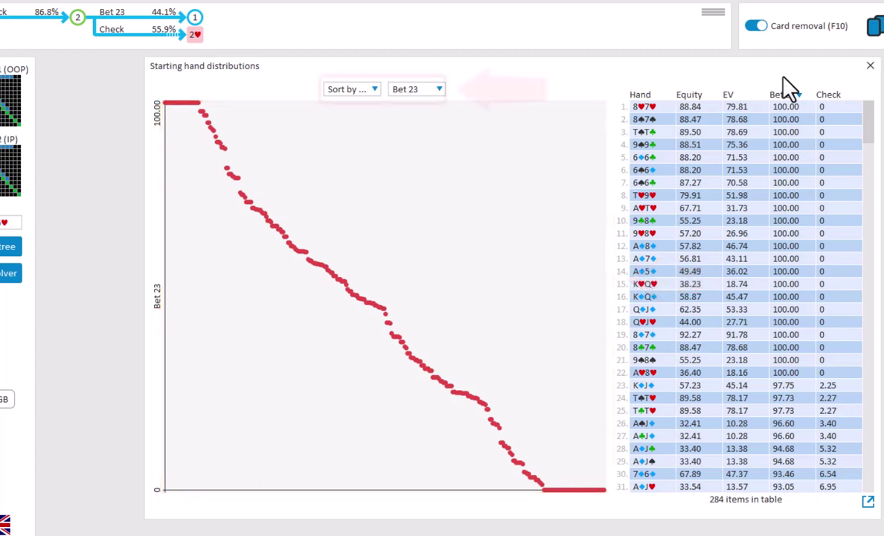
# Step: Plot Equity on the x-axis against EV on the y-axis, then highlight 6♠6♣ and J♠9♥
pyautogui.click(346, 89)
pyautogui.click(352, 126)
pyautogui.click(355, 91)
pyautogui.click(350, 115)
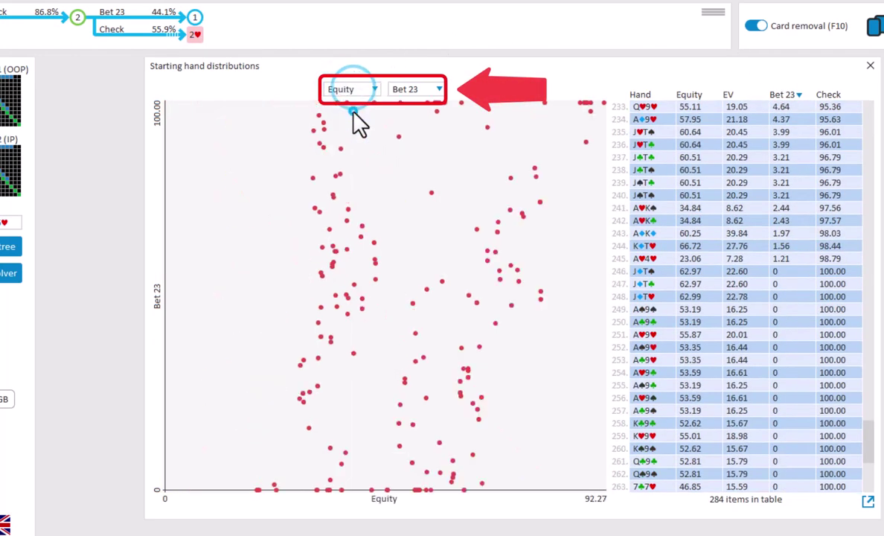
pyautogui.click(414, 91)
pyautogui.click(415, 113)
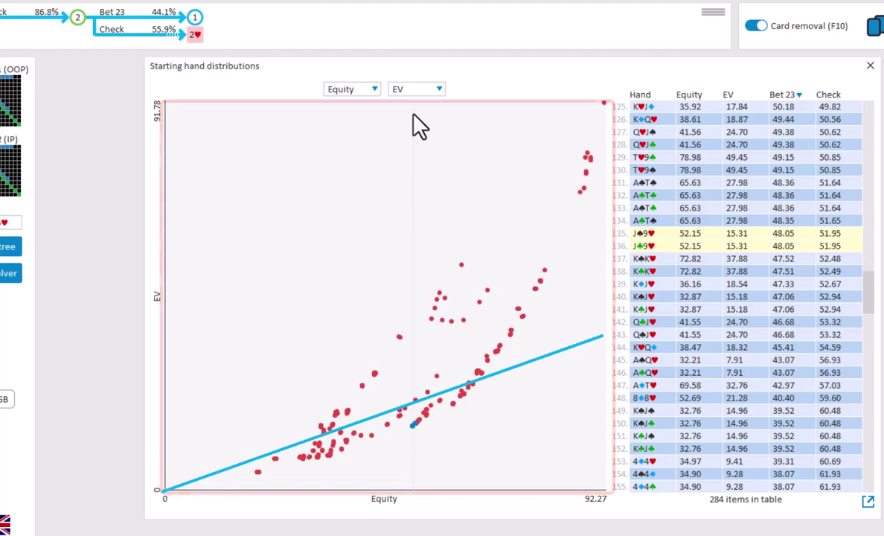
pyautogui.click(632, 192)
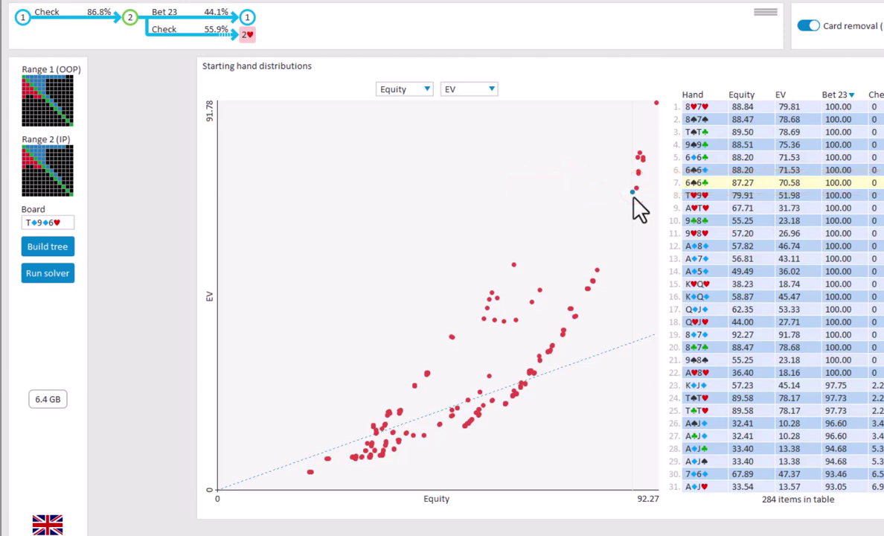
pyautogui.click(467, 422)
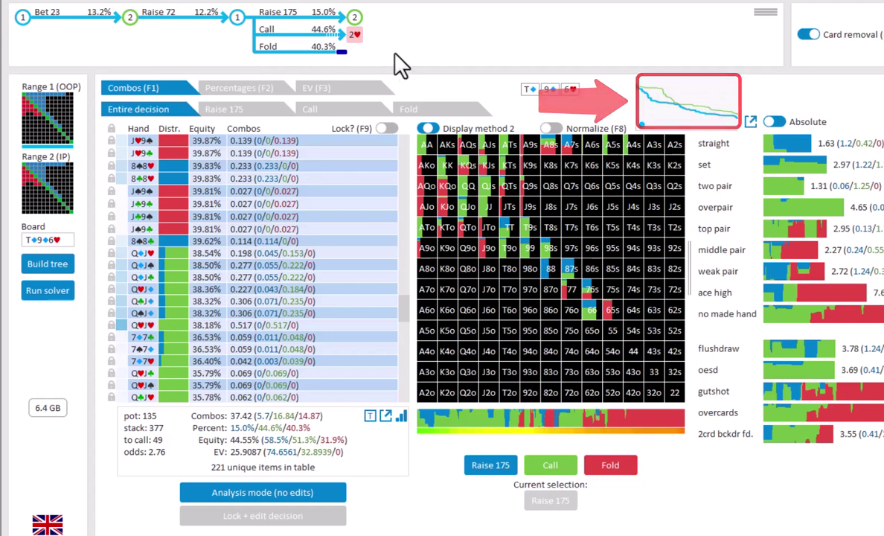
# Step: Compare OOP vs IP ranges for Raise 175, Call and Fold, then the entire decision
pyautogui.click(665, 104)
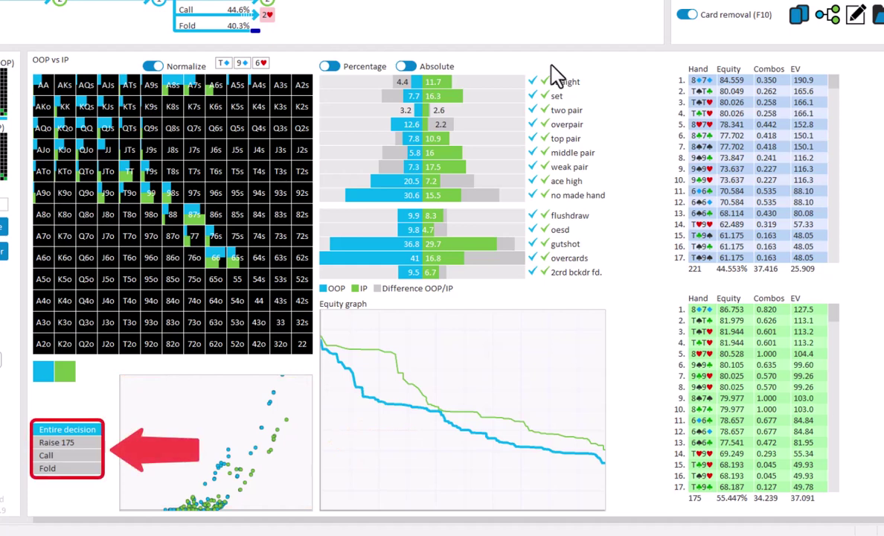
pyautogui.click(75, 443)
pyautogui.click(72, 454)
pyautogui.click(70, 467)
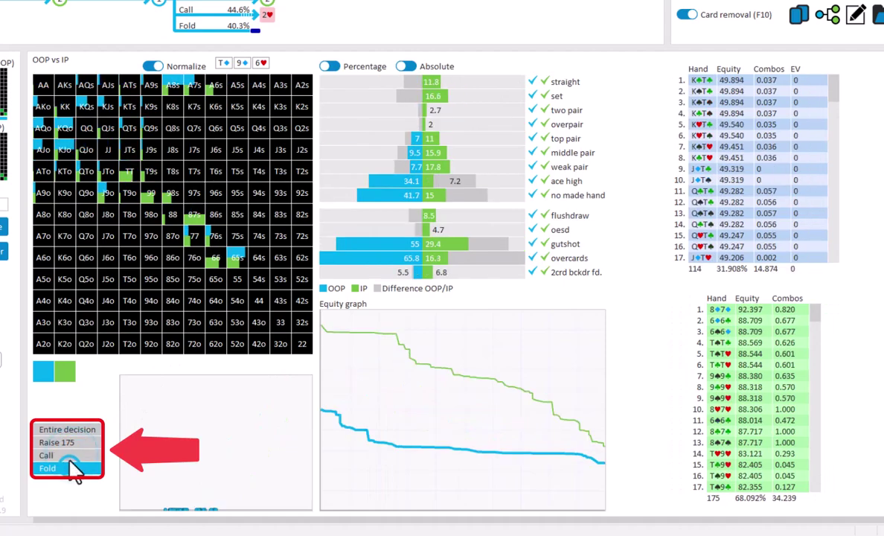
pyautogui.click(67, 429)
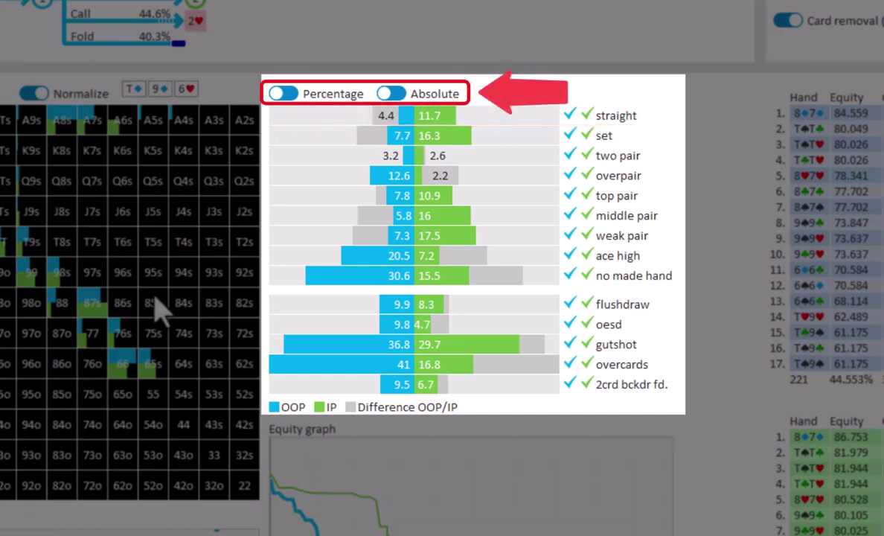
# Step: Switch the category bars from Percentage to Combos and from Absolute to Relative
pyautogui.click(300, 93)
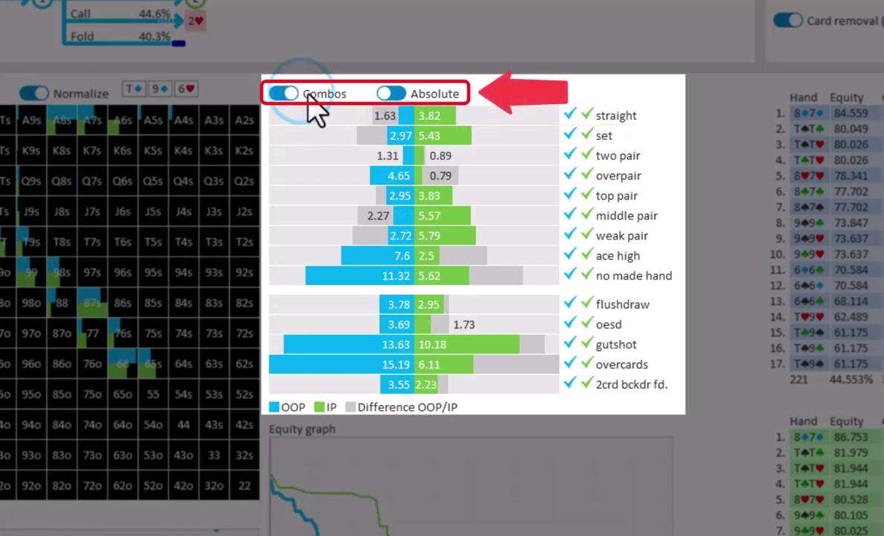
pyautogui.click(396, 95)
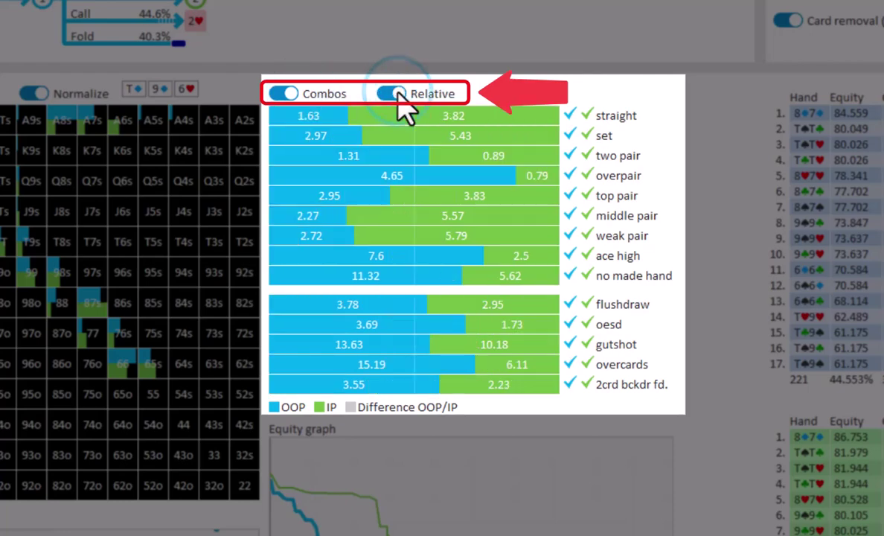